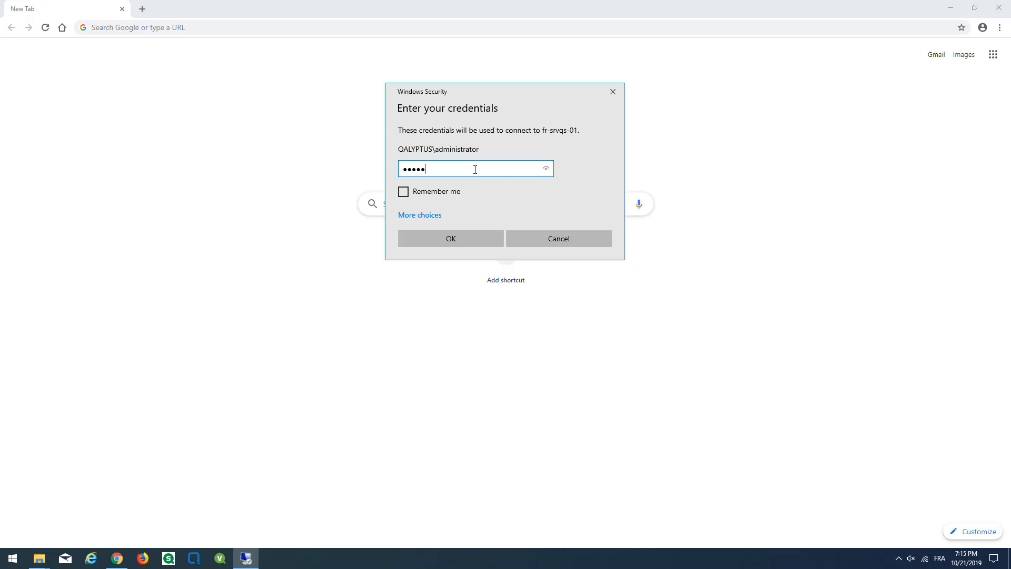
Submit the administrator password to connect to fr-srvqs-01
key("Return")
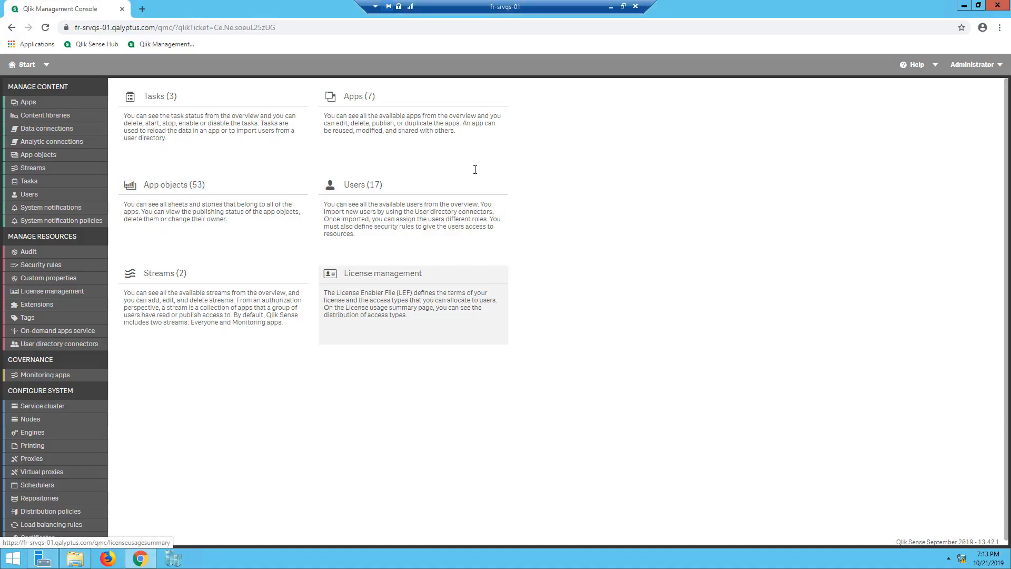
Open the QMC Users list of 17 accounts and select the Qalyptus Admin user
left_click(45, 200)
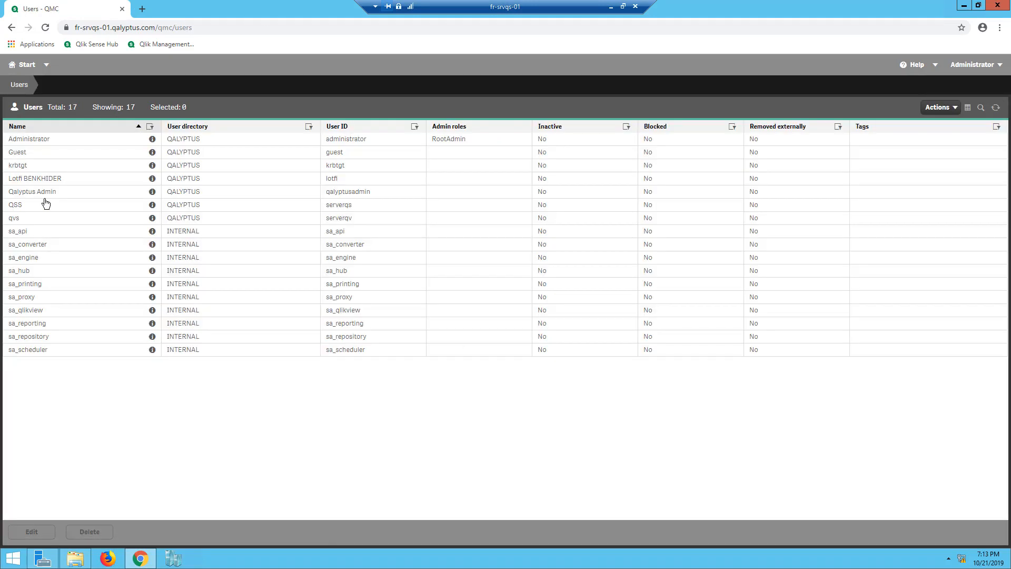
left_click(304, 193)
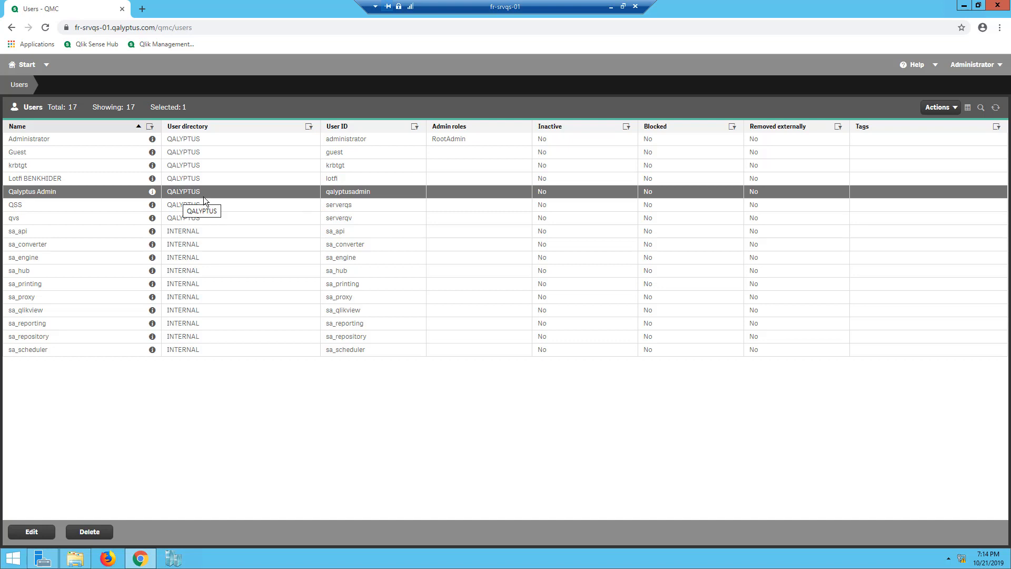
left_click(10, 565)
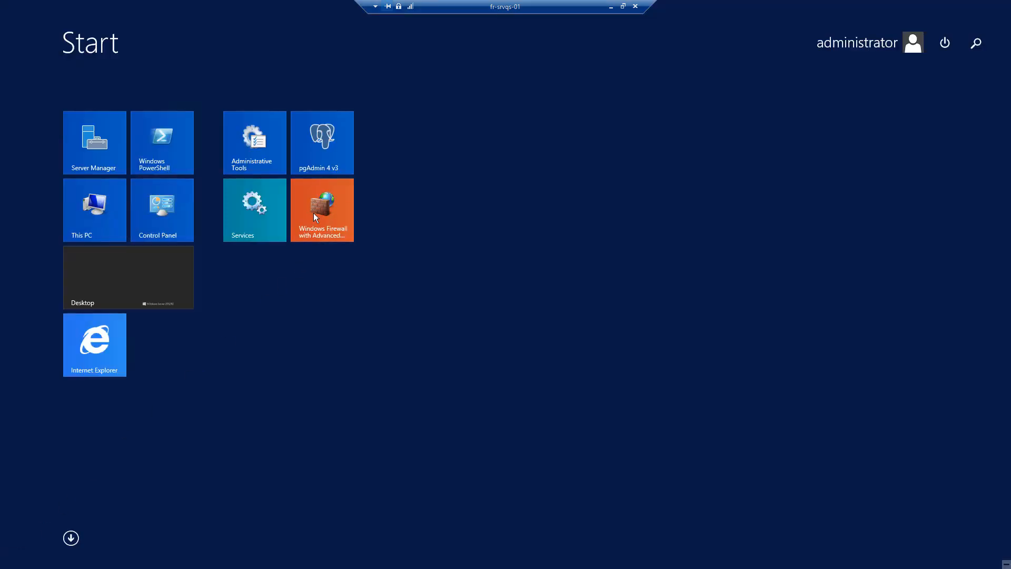
Start a new port-based inbound rule in Windows Firewall with Advanced Security
left_click(314, 213)
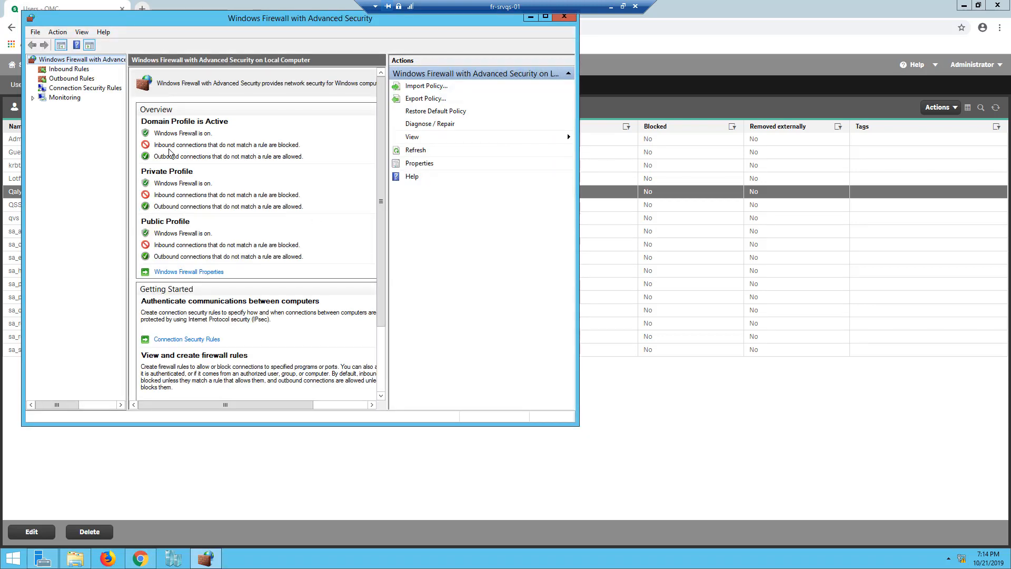
left_click(65, 68)
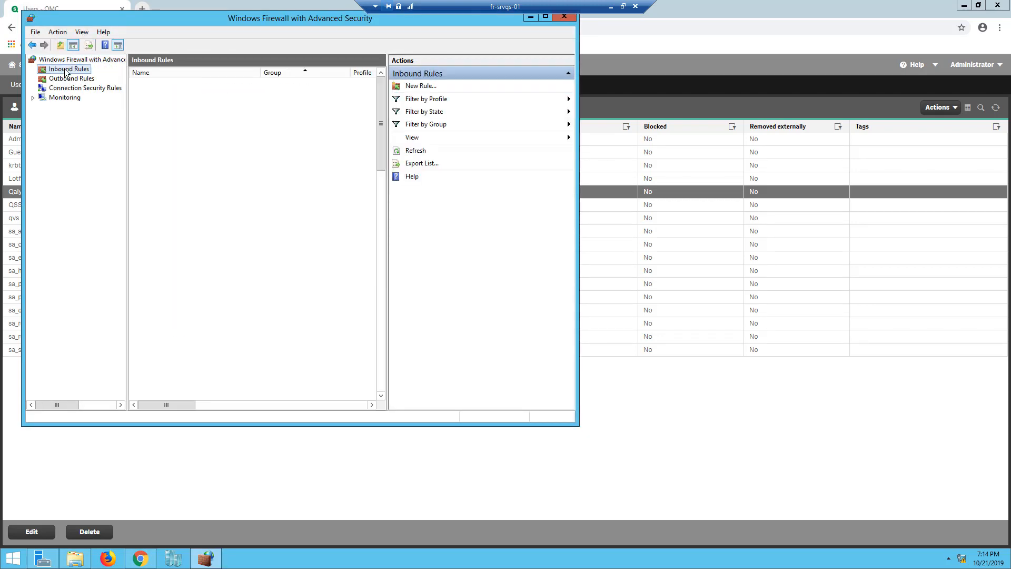
right_click(65, 71)
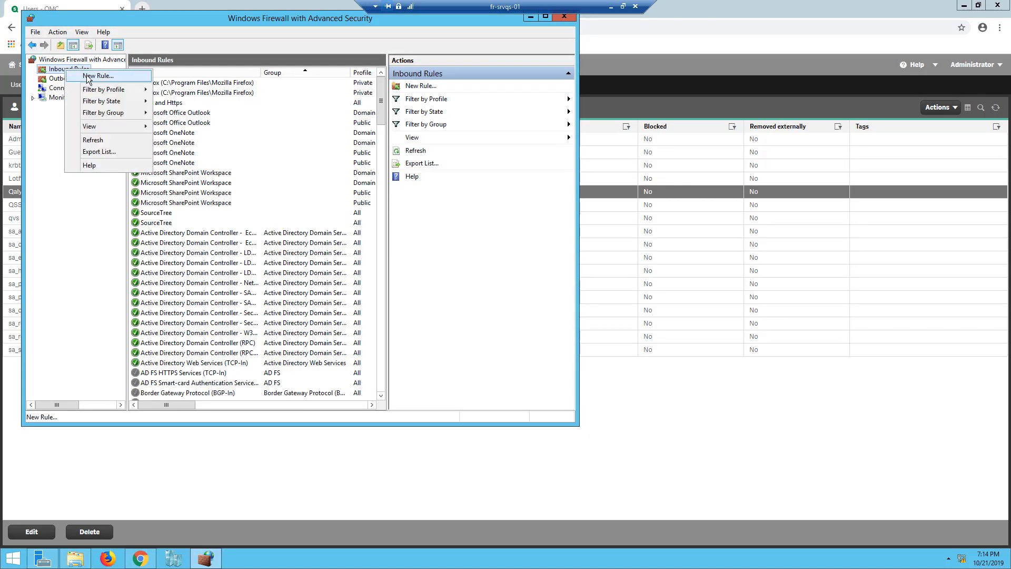
left_click(88, 78)
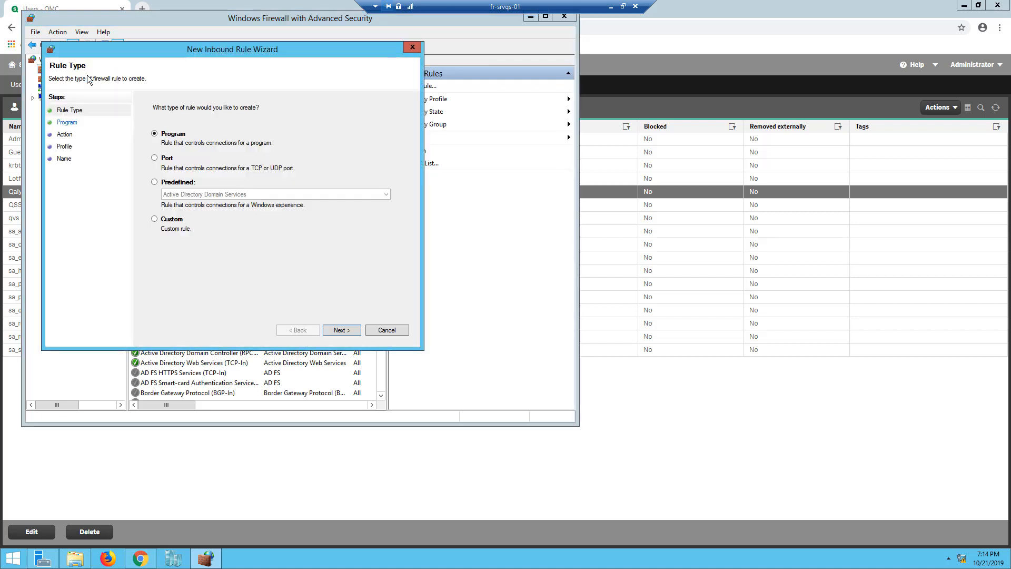
left_click(169, 160)
left_click(332, 330)
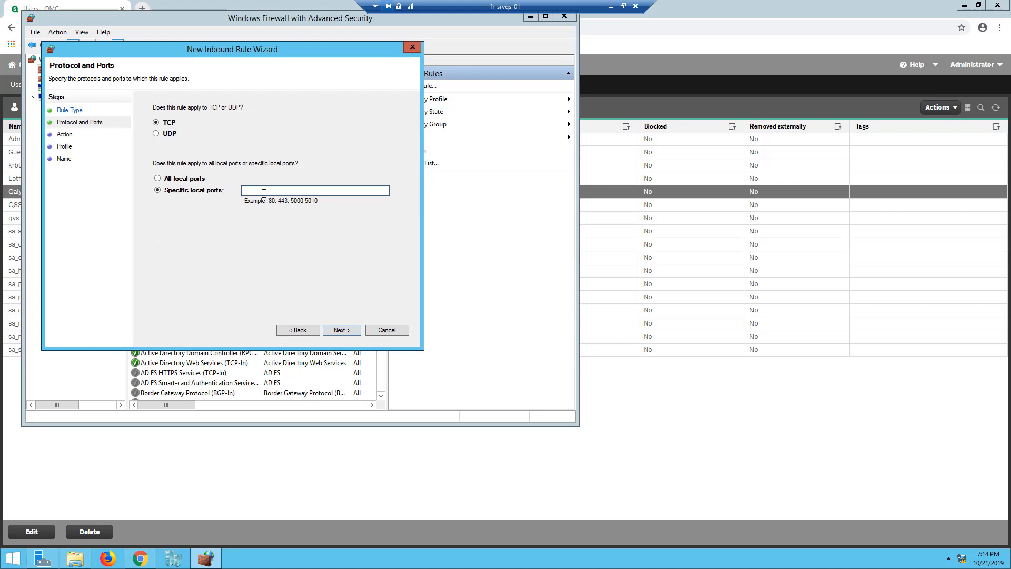
Allow TCP ports 4747, 4242, 4243 on all profiles as rule 'Qlik Sense', then close the console
type("4747, 4242, 4243")
left_click(347, 332)
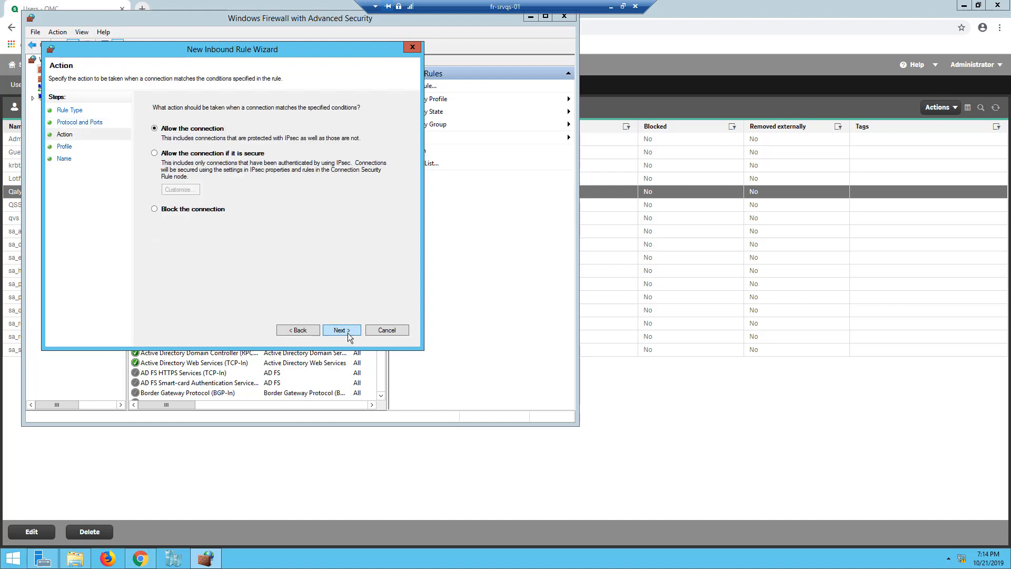
left_click(348, 332)
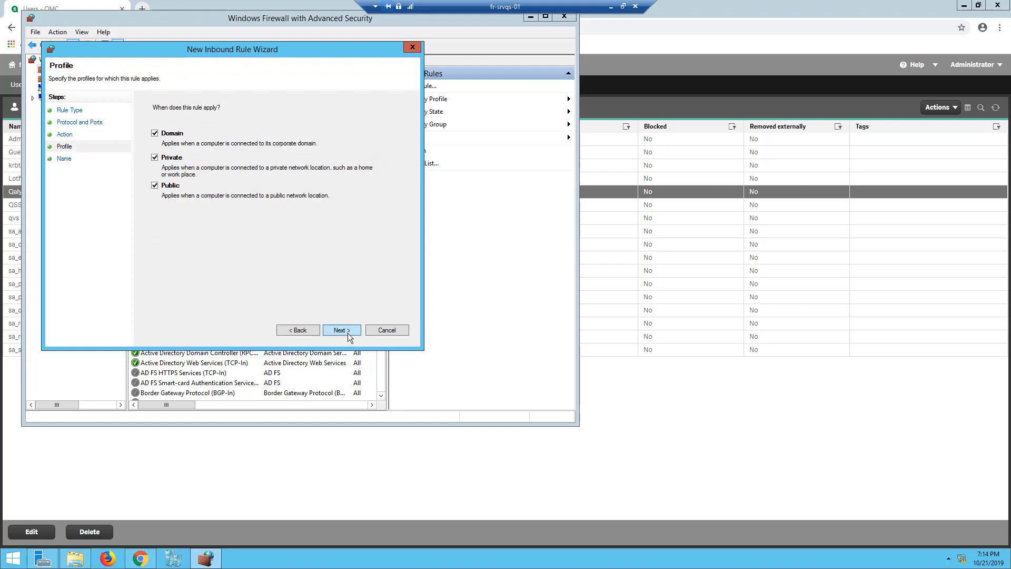
left_click(348, 332)
type("Q")
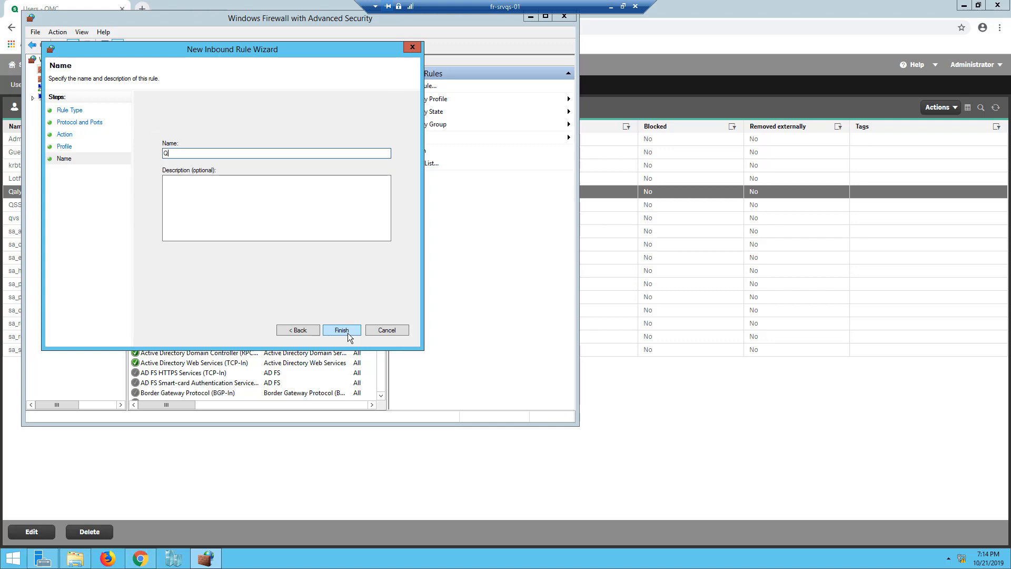
type("lik Sense")
left_click(352, 332)
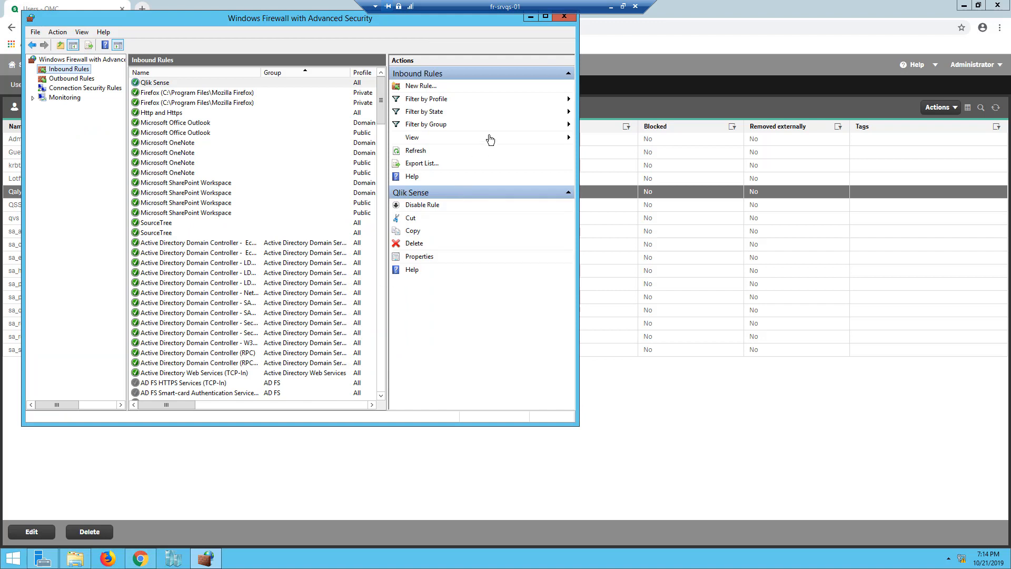
left_click(562, 17)
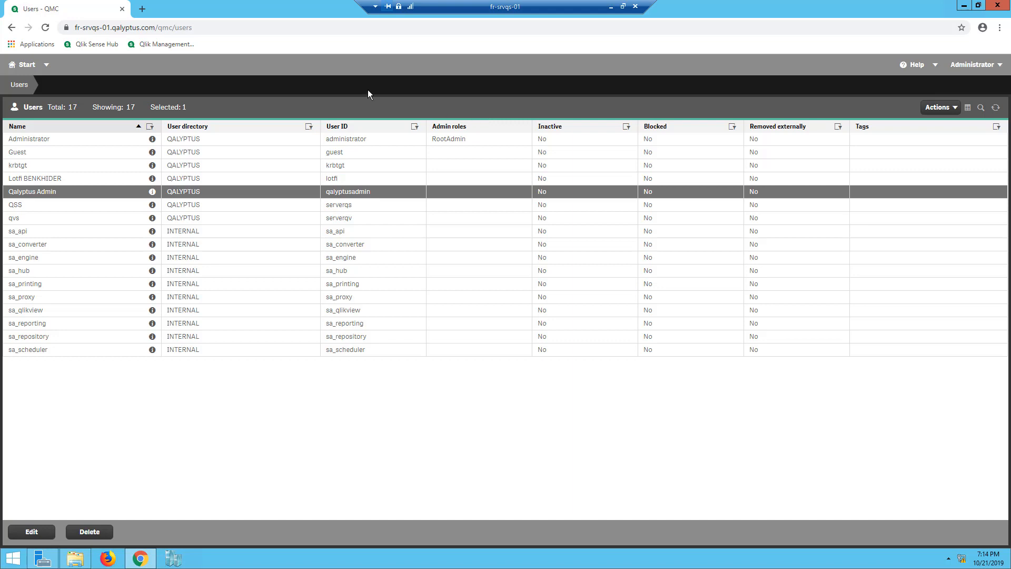
Add an empty machine-name entry on the QMC Certificates export page, then minimize the remote session
left_click(24, 64)
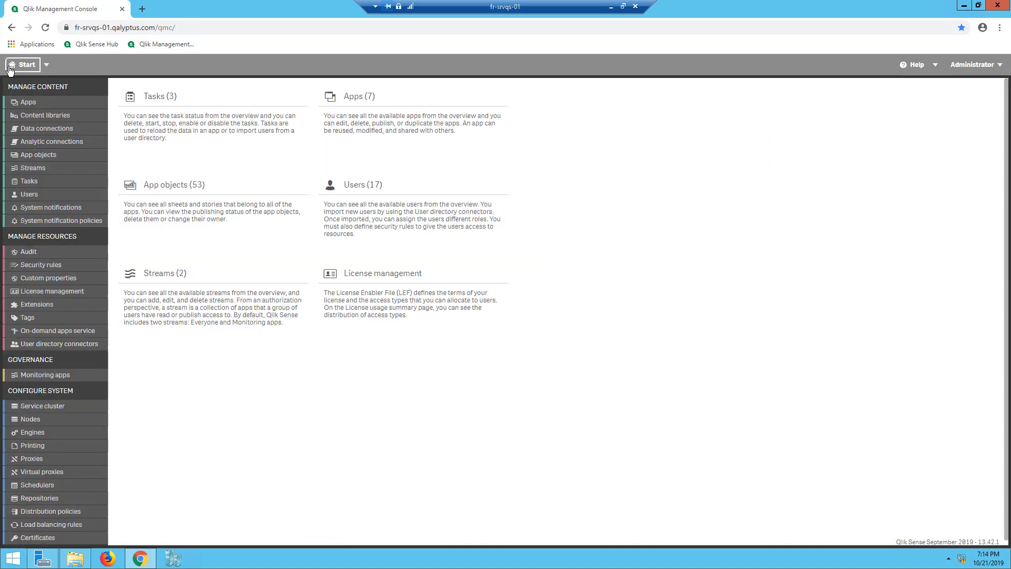
left_click(44, 540)
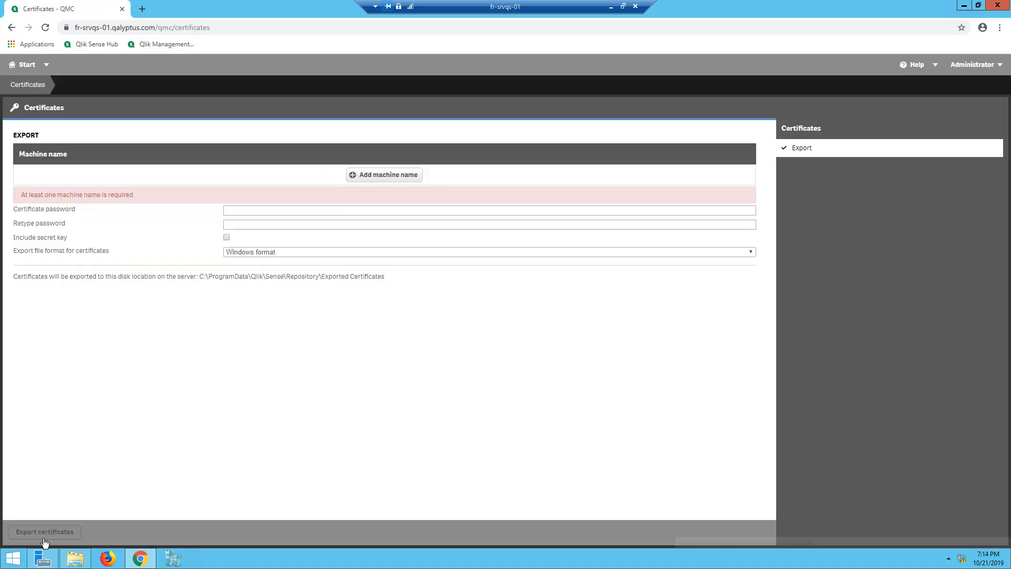
left_click(364, 175)
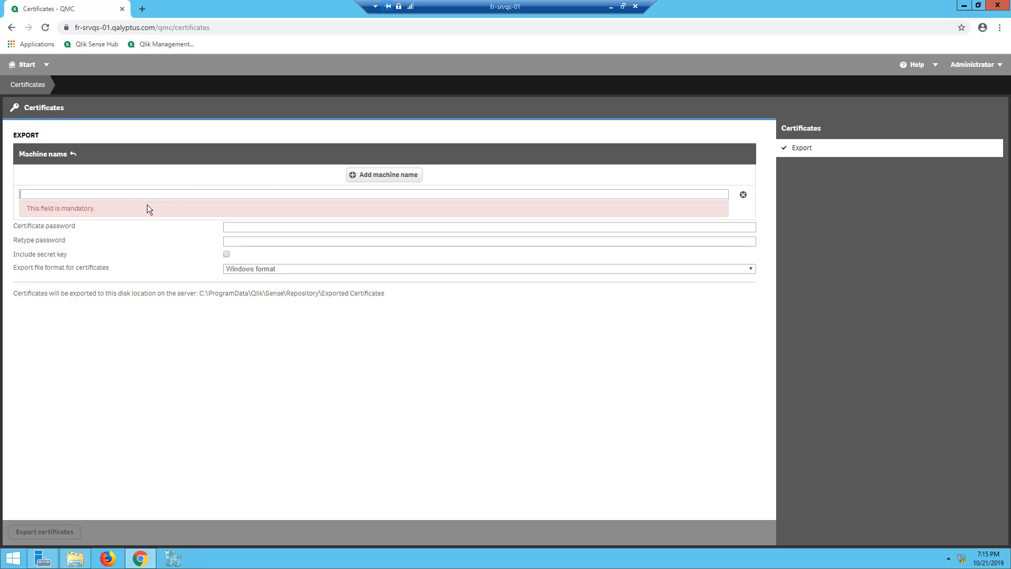
left_click(609, 6)
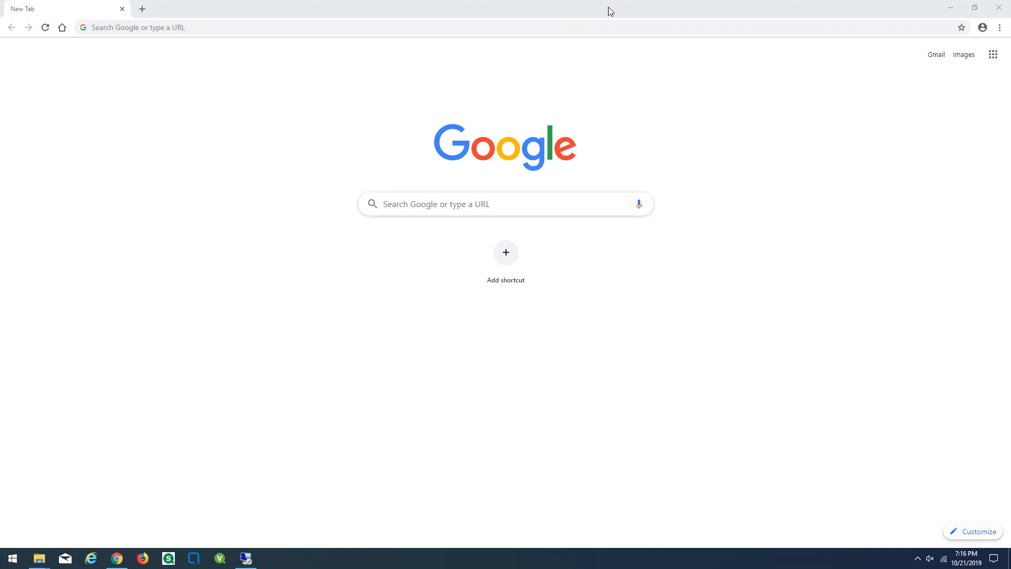
Connect to the fr-srvqaly-03 server from recent connections using the account password
right_click(246, 558)
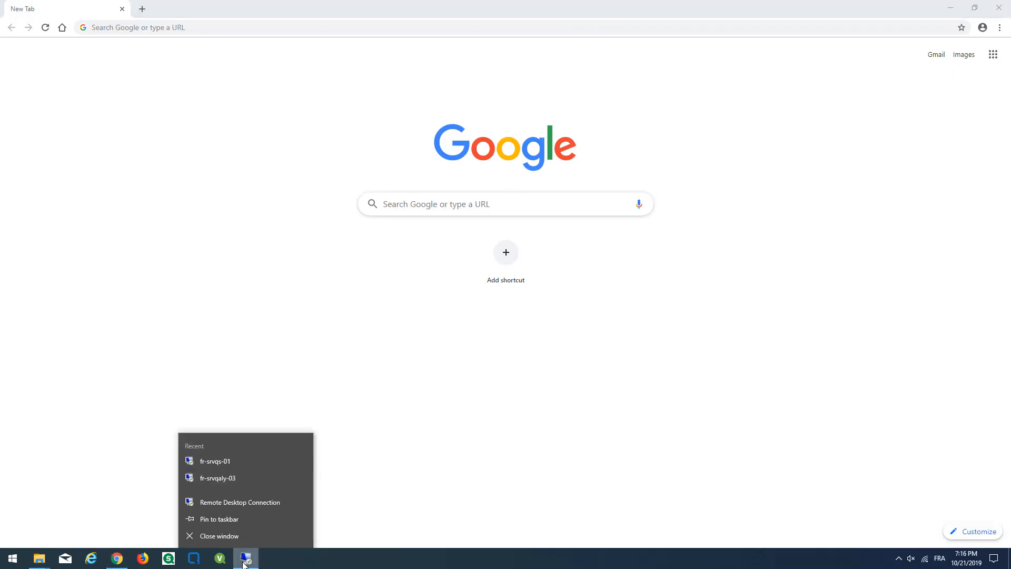
left_click(239, 478)
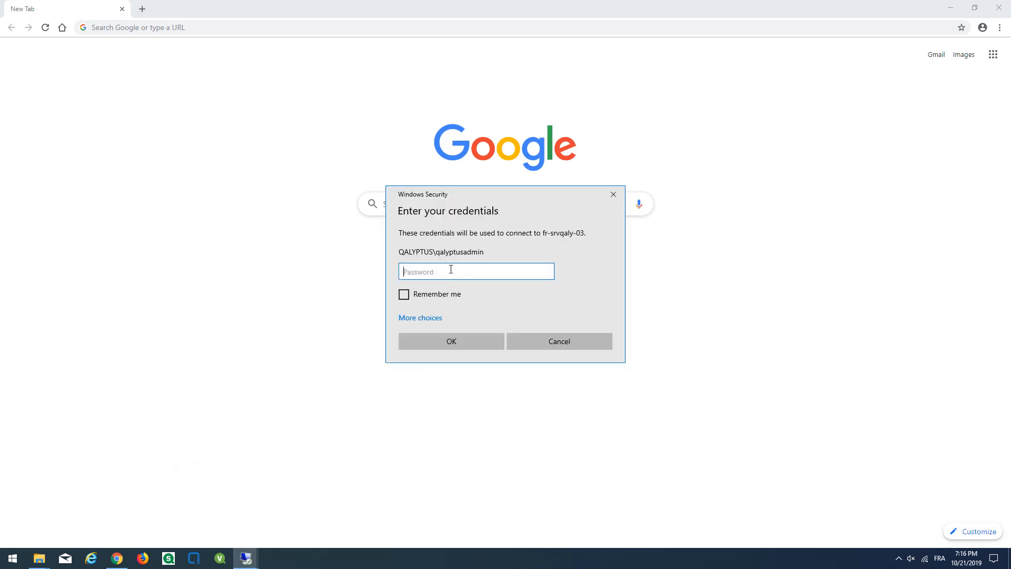
type("•••••••••")
key("Return")
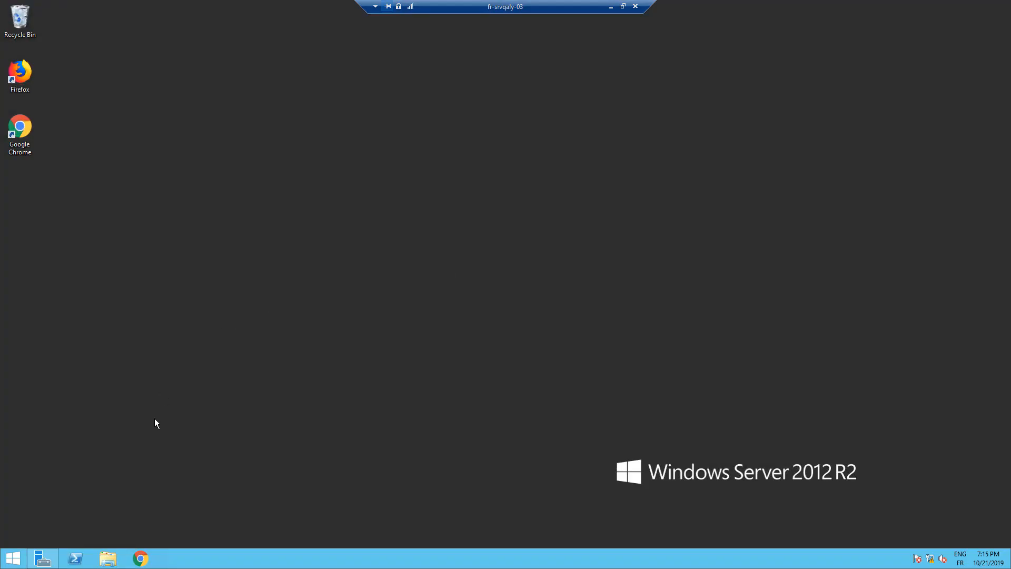
Check This PC's system properties for the full computer name, then minimize the session
left_click(113, 562)
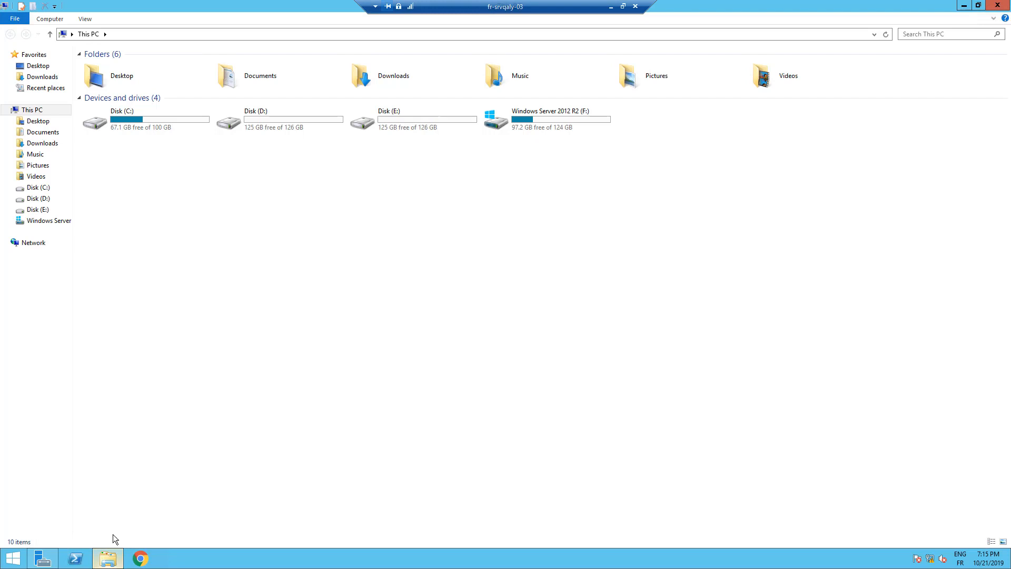
right_click(182, 270)
left_click(211, 371)
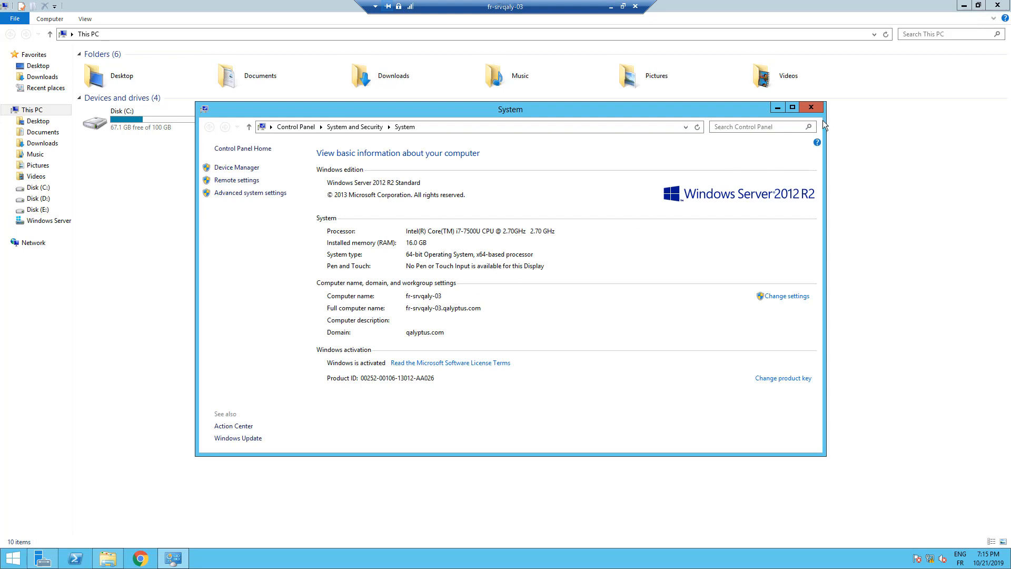
left_click(811, 107)
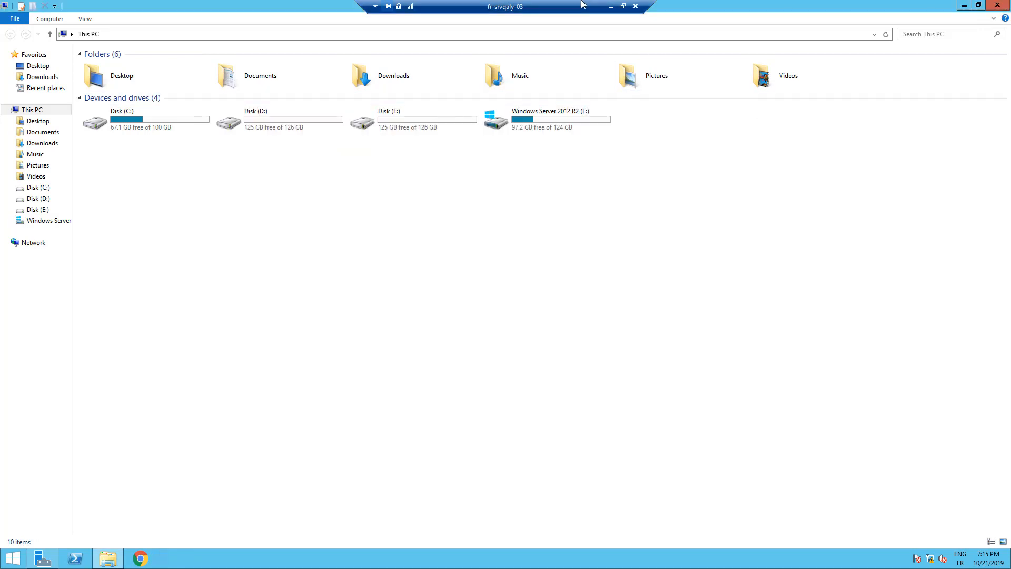
left_click(610, 7)
Back on fr-srvqs-01, export certificates for machine fr-srvqaly-03 including the secret key
mouse_move(247, 558)
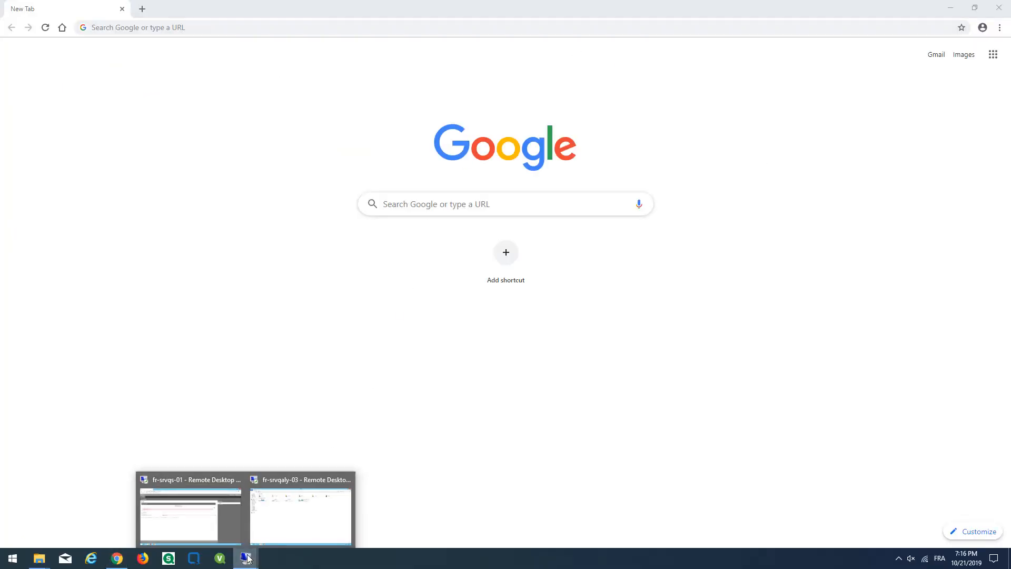
left_click(211, 514)
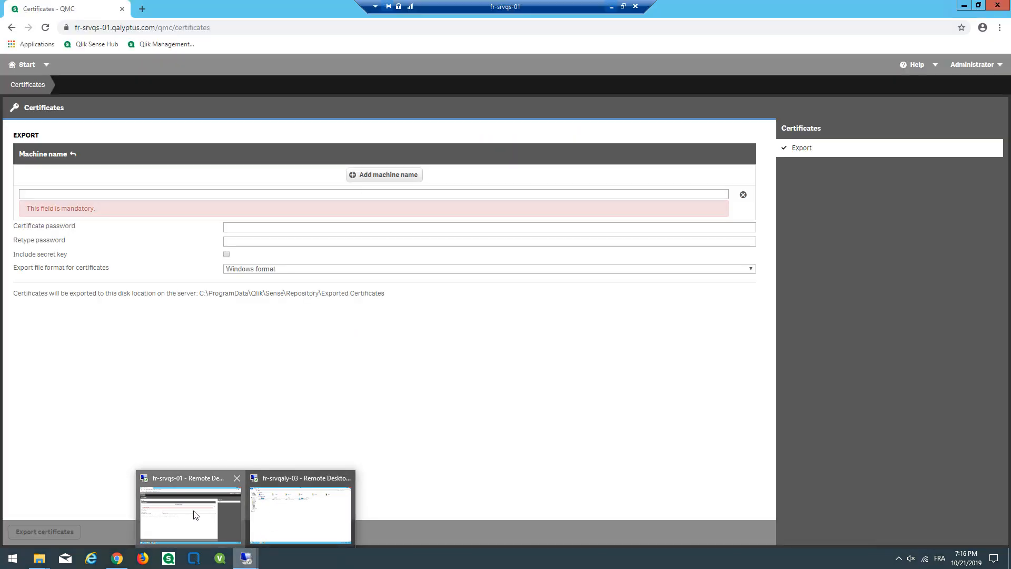
left_click(195, 515)
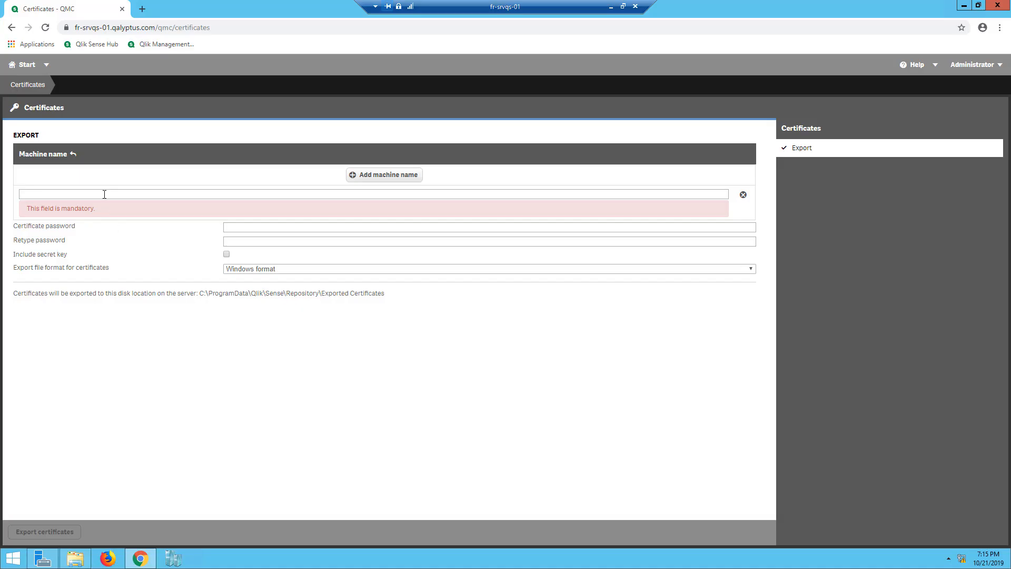
type("fr")
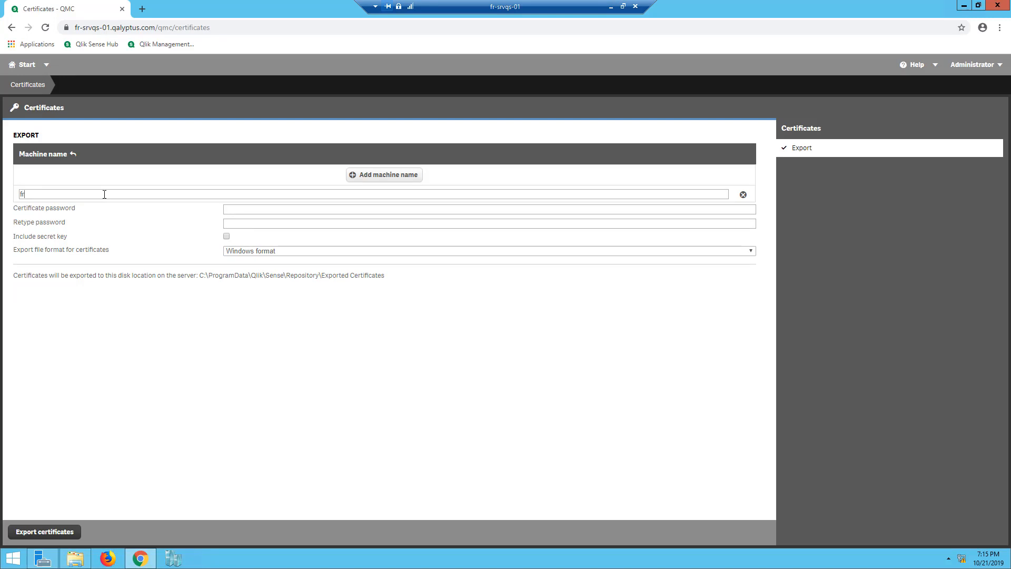
type("-srvqaly-03")
left_click(226, 237)
left_click(45, 533)
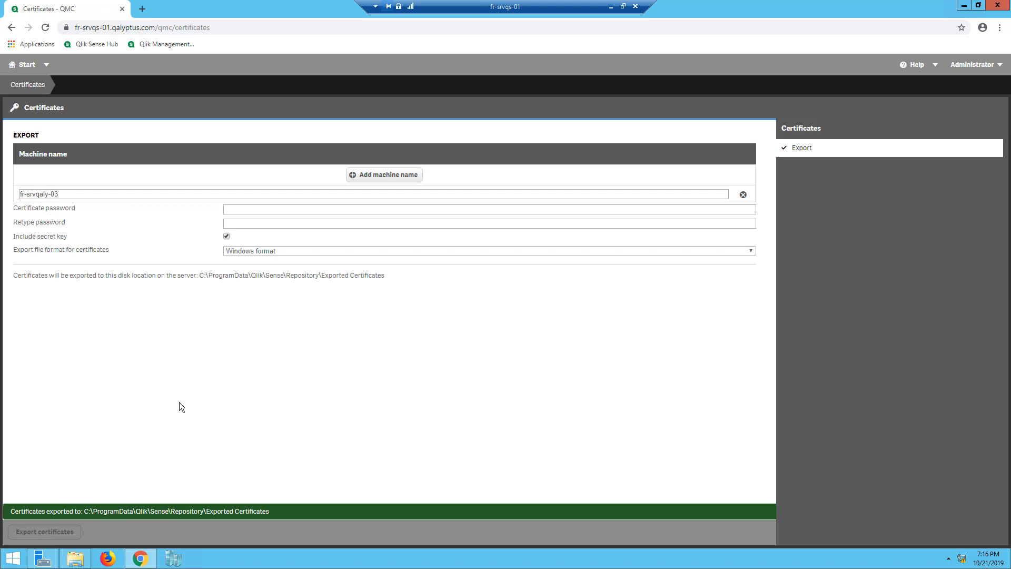
Copy the Exported Certificates folder path shown after the export
left_click_drag(368, 277, 202, 279)
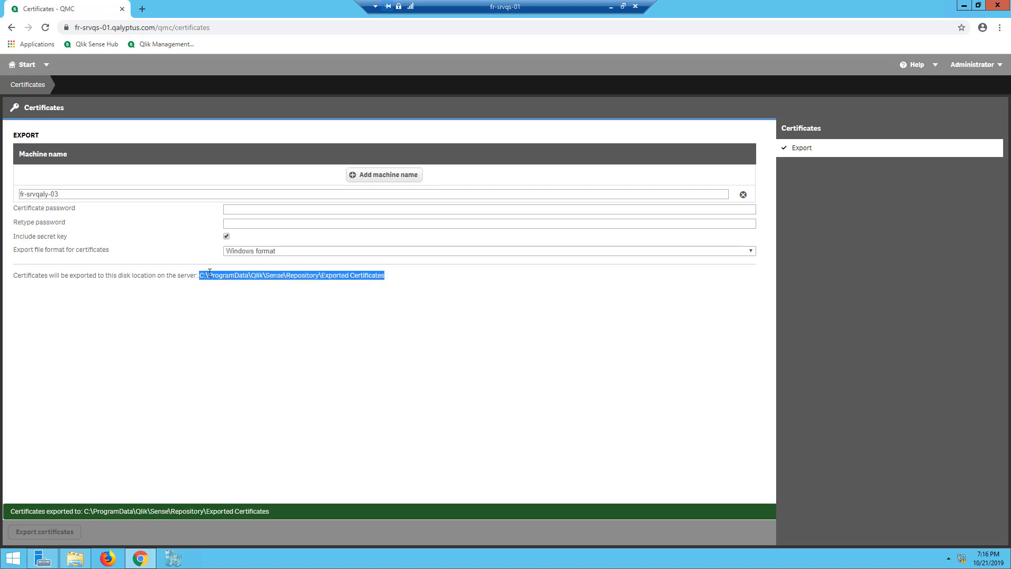
right_click(209, 273)
left_click(229, 282)
left_click(75, 558)
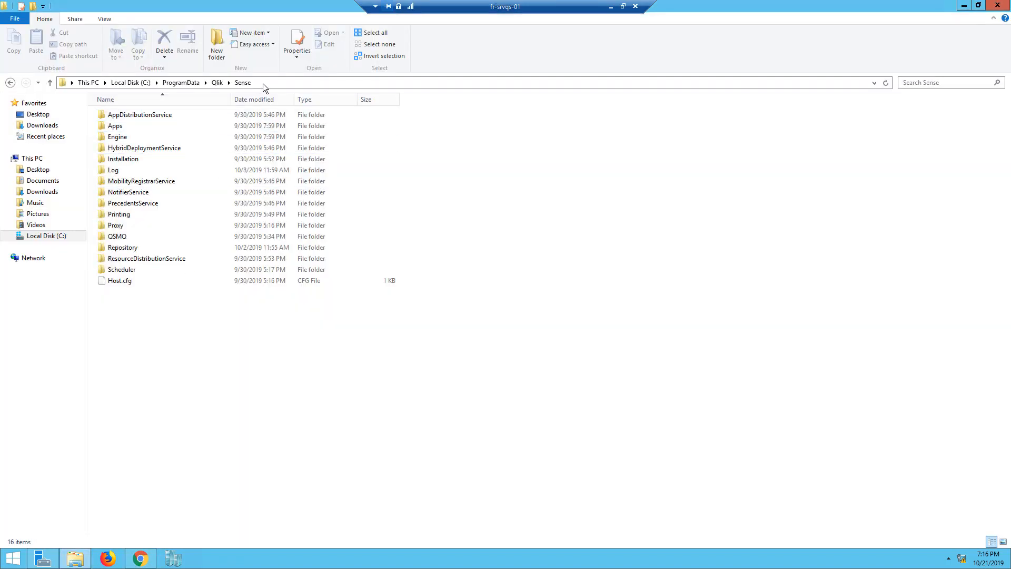
Paste the copied path into File Explorer to open the Exported Certificates folder
left_click(263, 83)
right_click(264, 83)
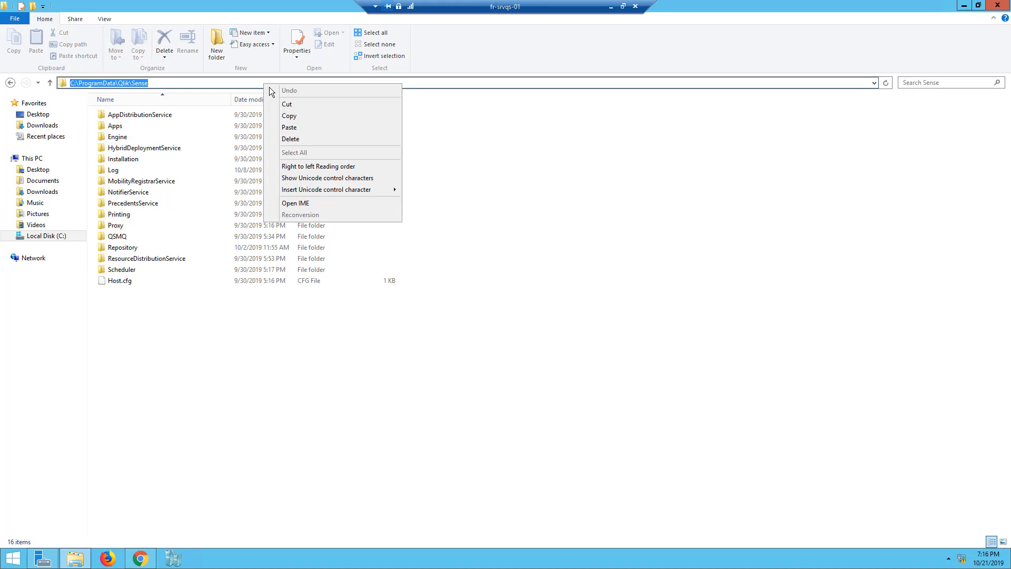
left_click(288, 127)
key("Return")
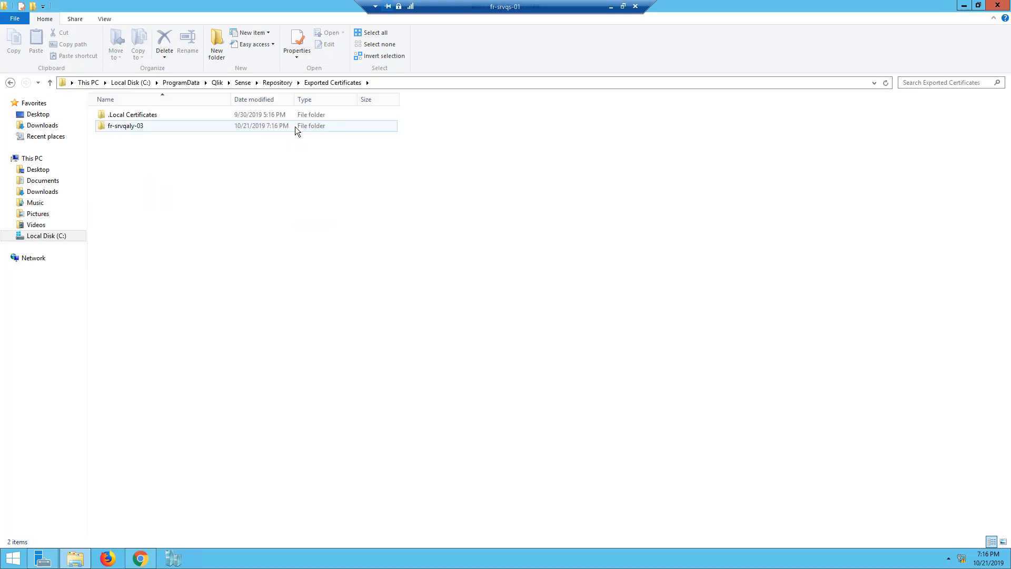
Copy the fr-srvqaly-03 certificate folder and minimize the fr-srvqs-01 session
left_click(126, 126)
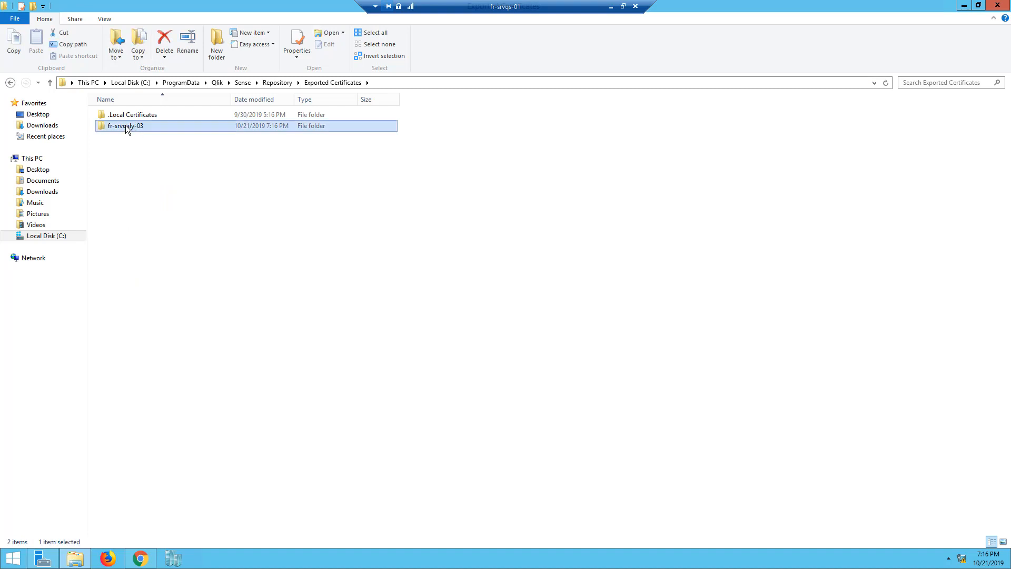
right_click(126, 129)
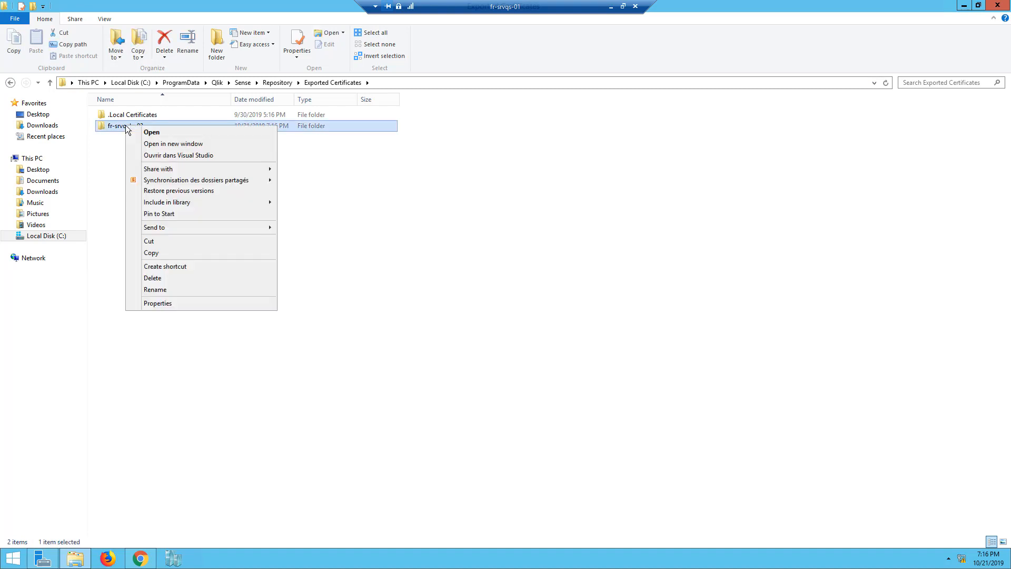
left_click(162, 253)
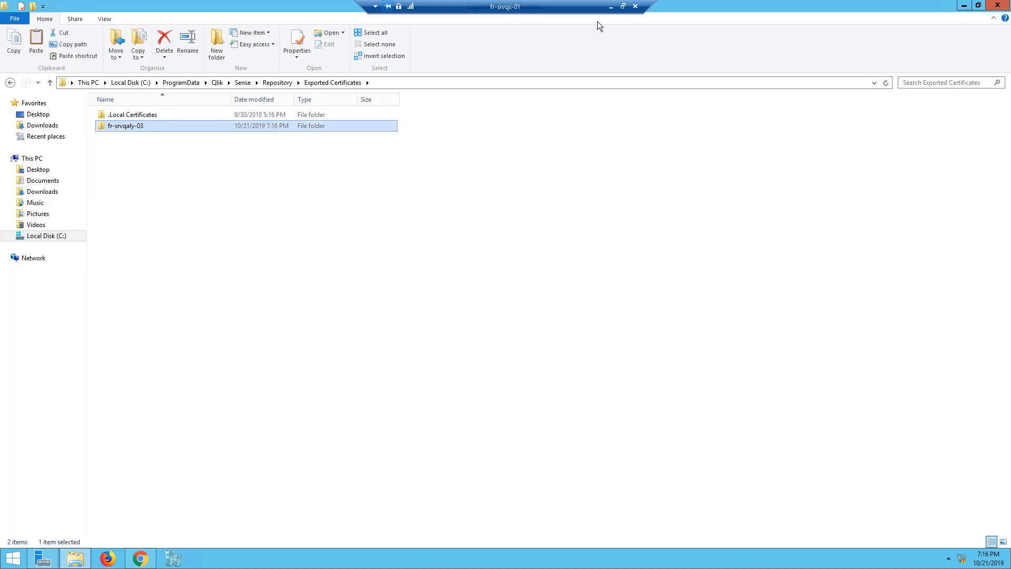
left_click(611, 6)
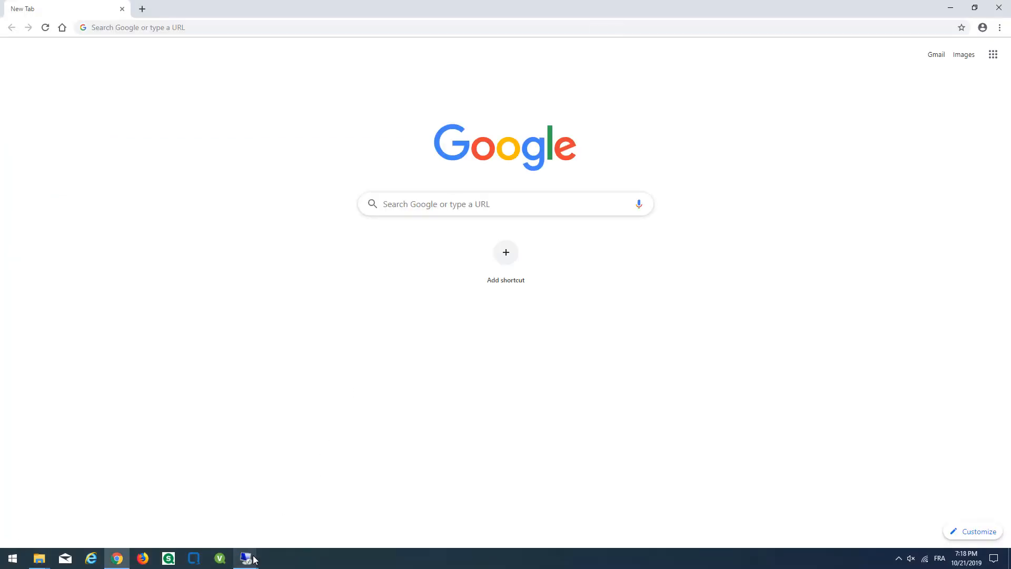
In the fr-srvqaly-03 session, paste the copied certificate folder onto the Desktop
mouse_move(254, 559)
left_click(288, 521)
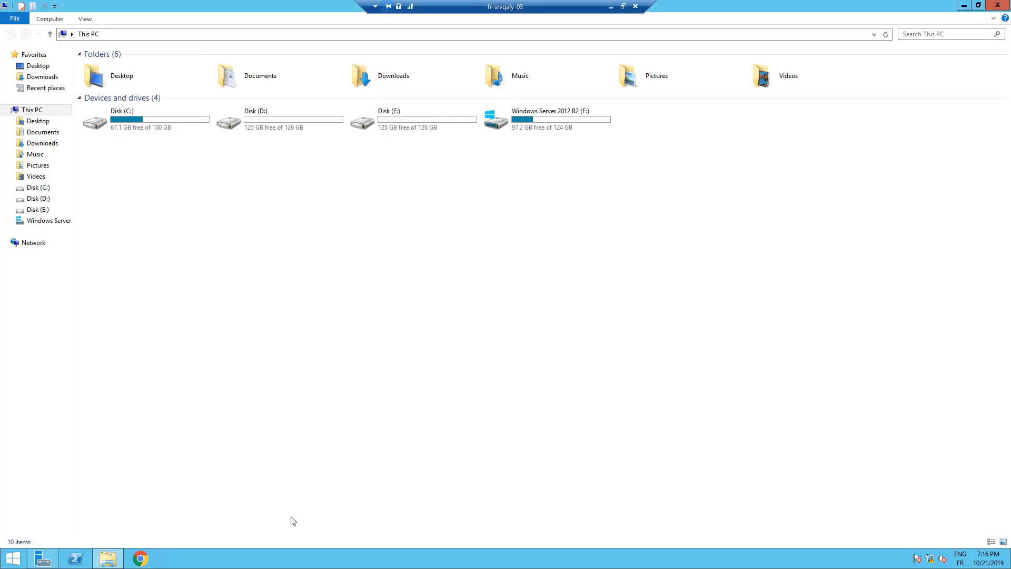
left_click(38, 67)
right_click(295, 172)
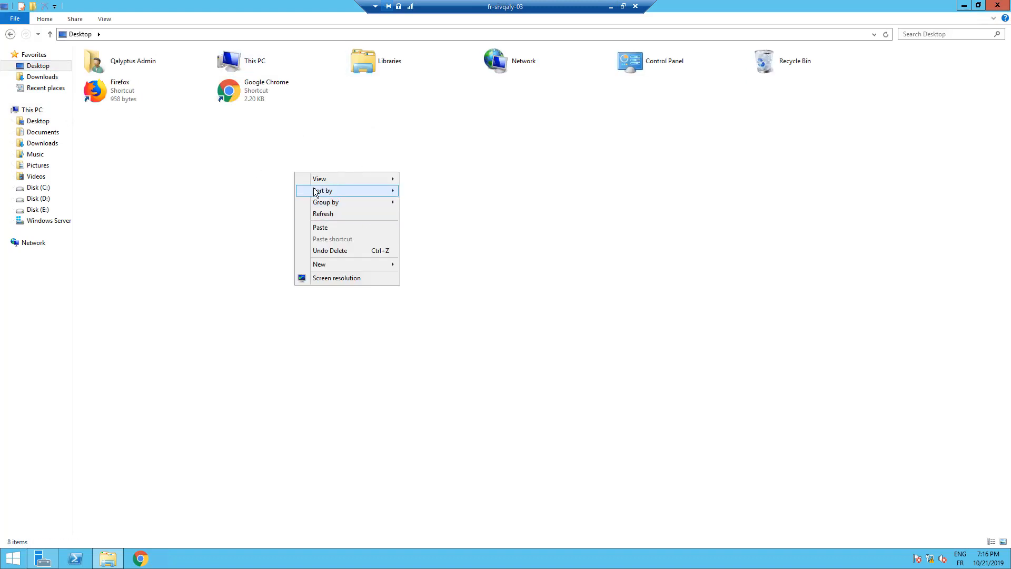
left_click(324, 227)
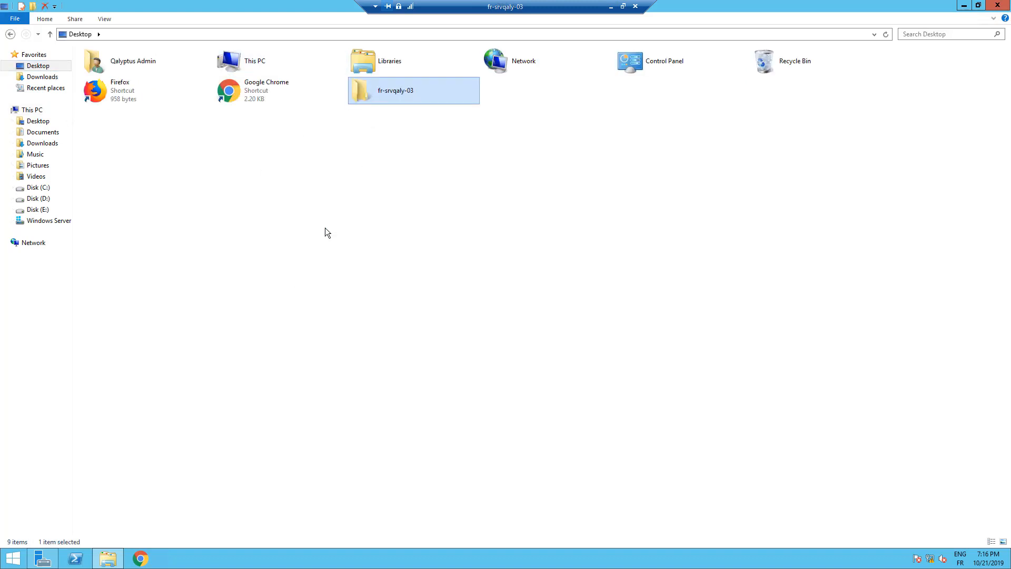
left_click(324, 227)
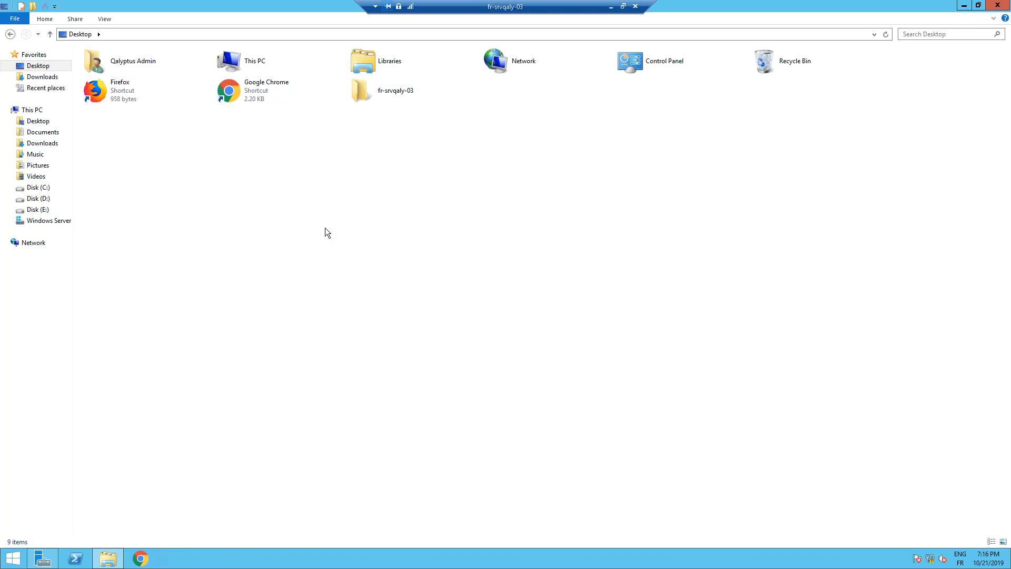
left_click(17, 560)
type("qlikView 12")
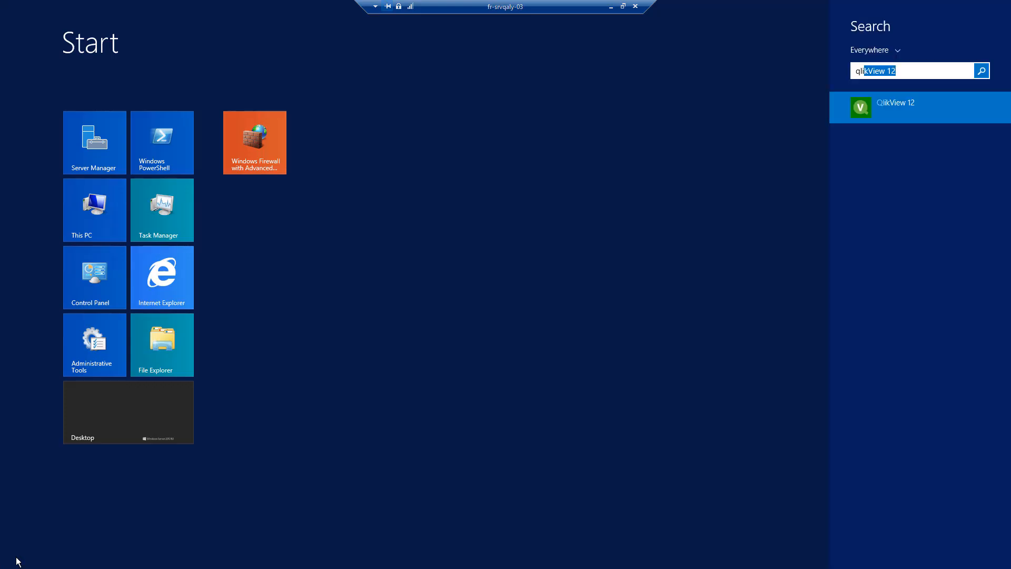
key("Return")
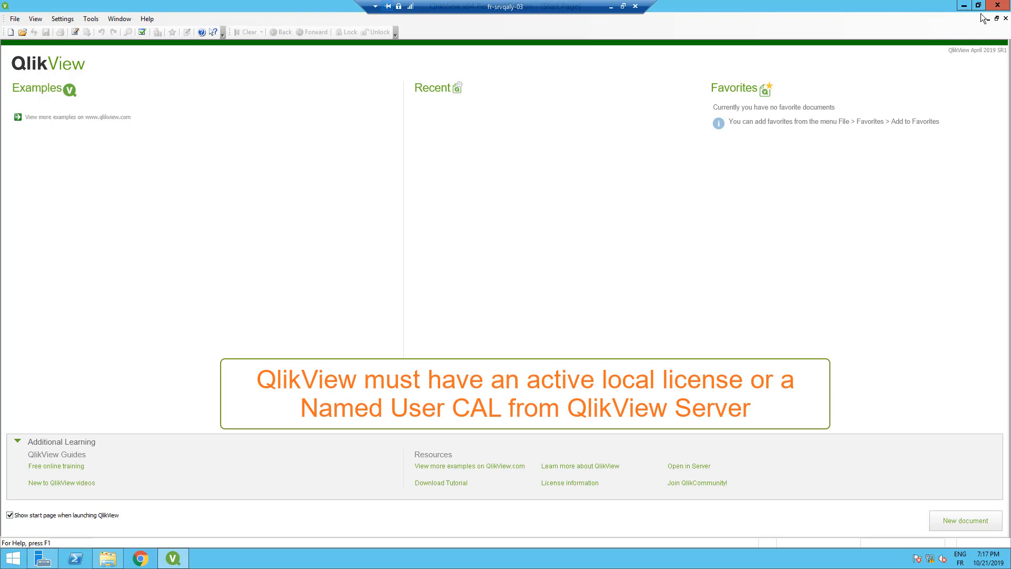
left_click(997, 6)
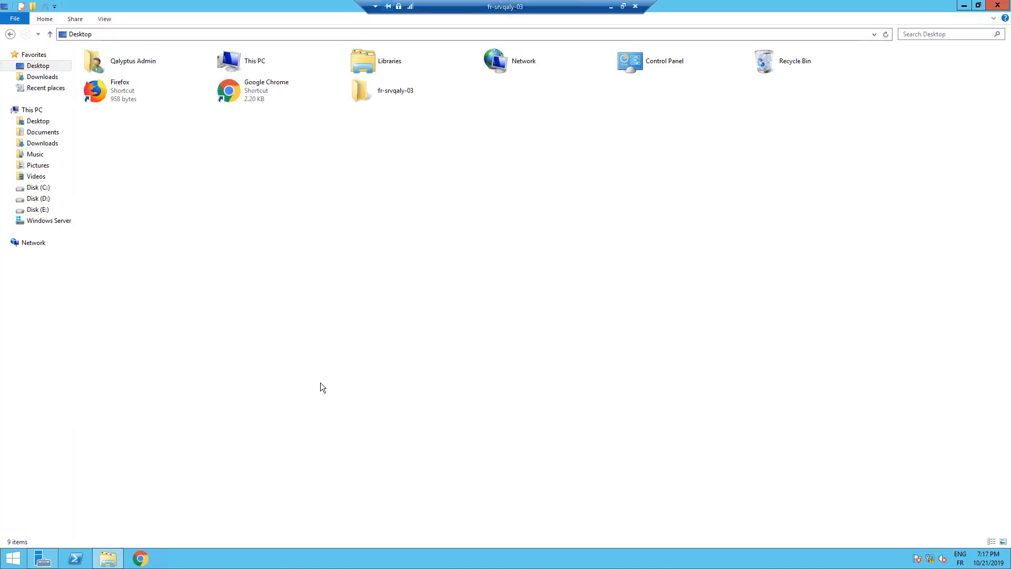
Run the Qalyptus Server installer from Downloads, accepting the license and default installation folder
left_click(37, 79)
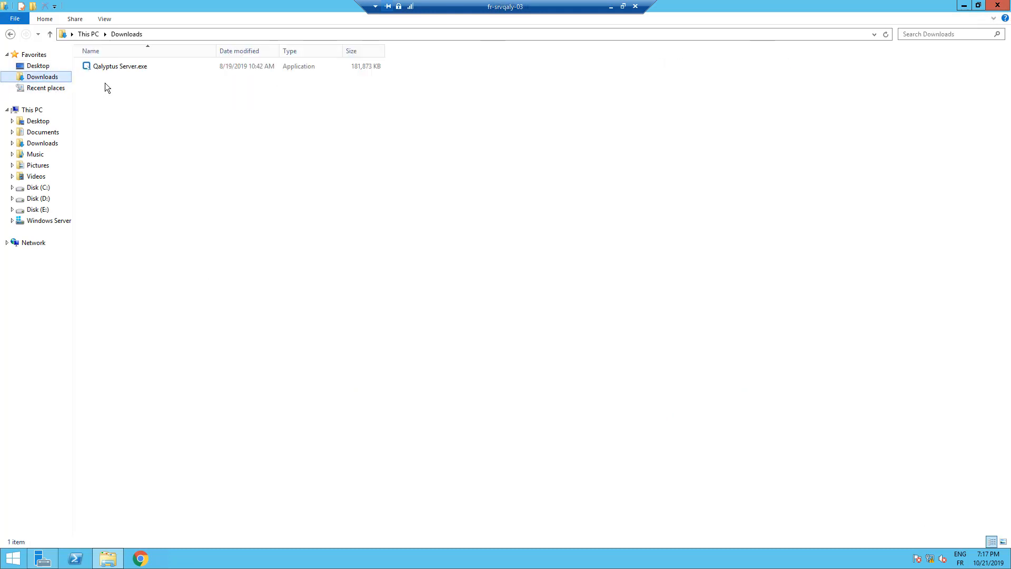
left_click(116, 69)
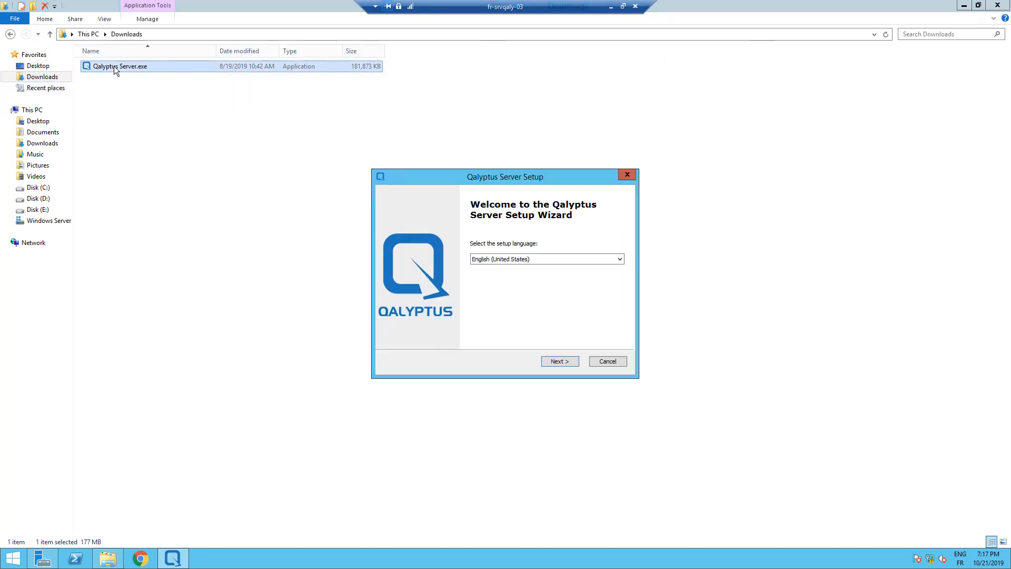
left_click(551, 364)
left_click(551, 365)
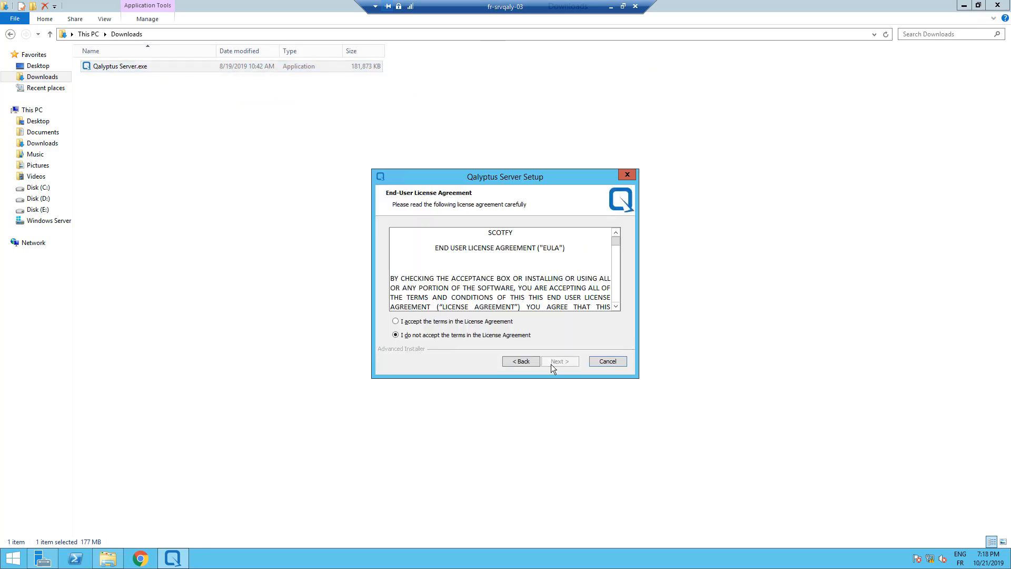
left_click(422, 323)
left_click(551, 361)
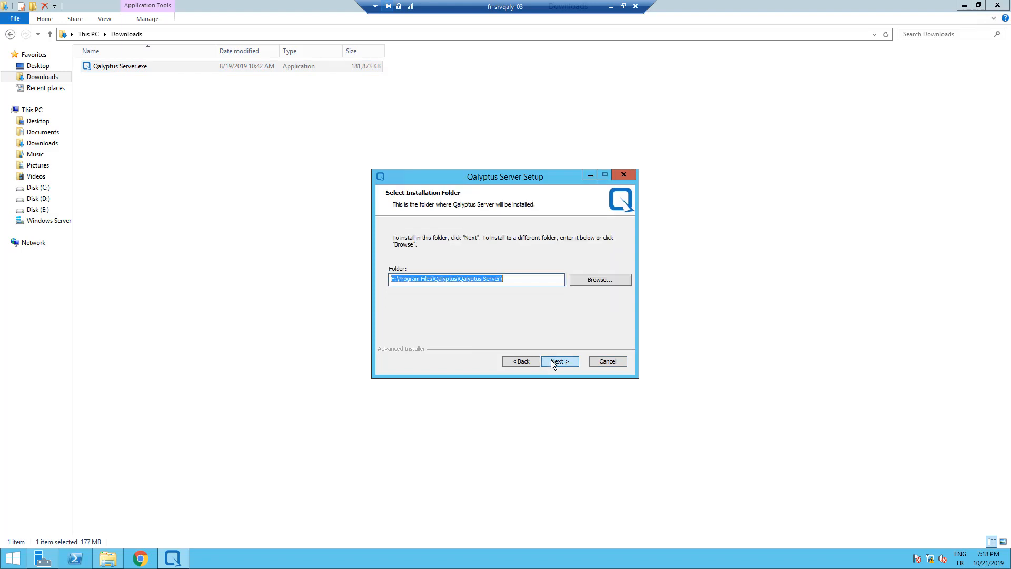
left_click(551, 361)
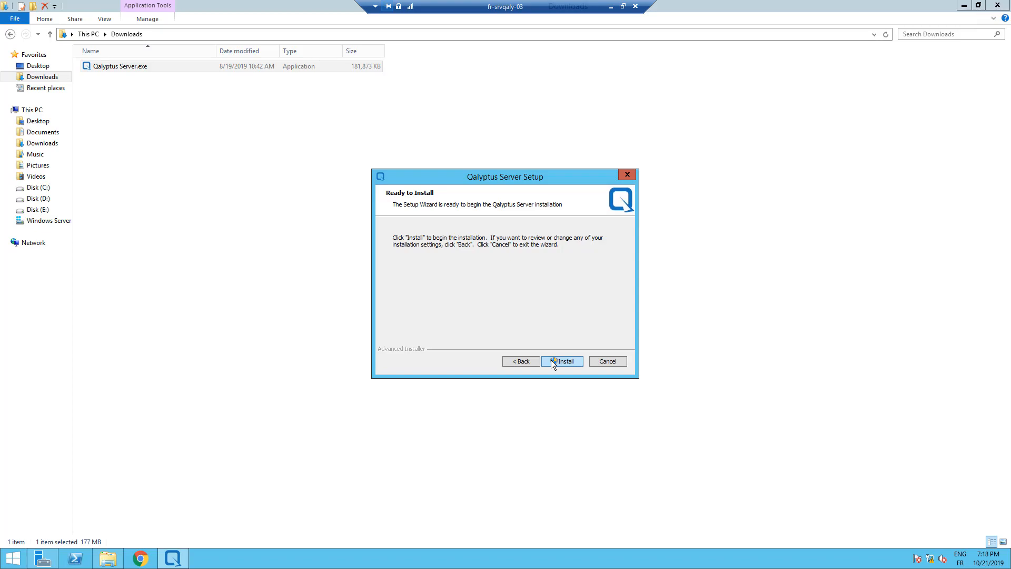
Install Qalyptus Server, approve the UAC prompts, and launch its configuration on finish
left_click(551, 360)
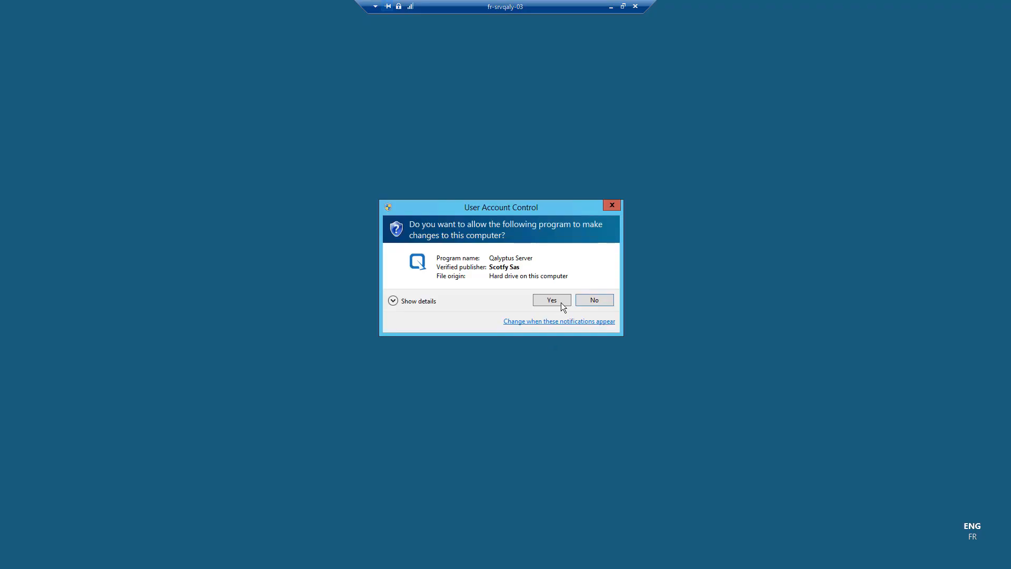
left_click(560, 302)
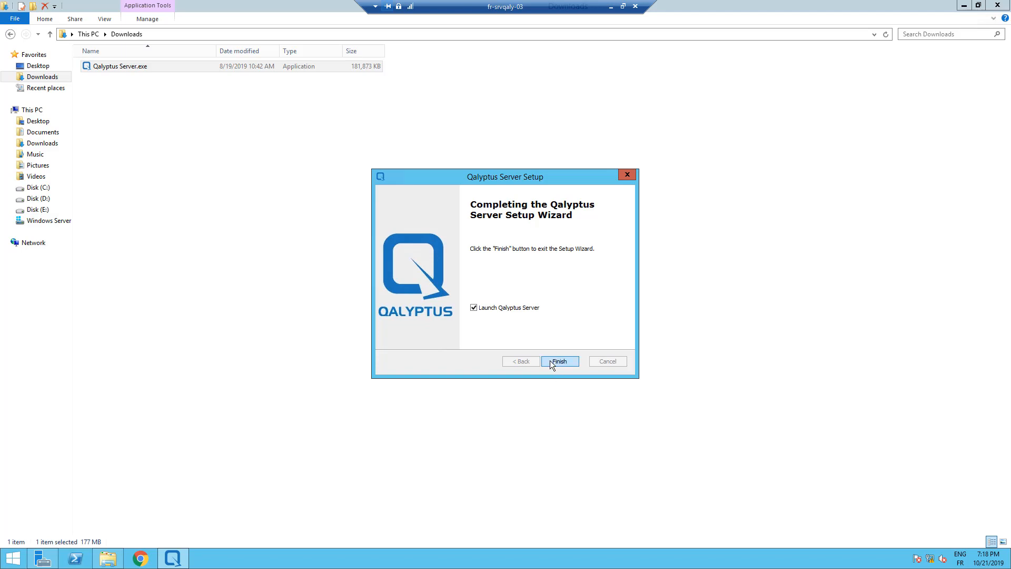
left_click(551, 362)
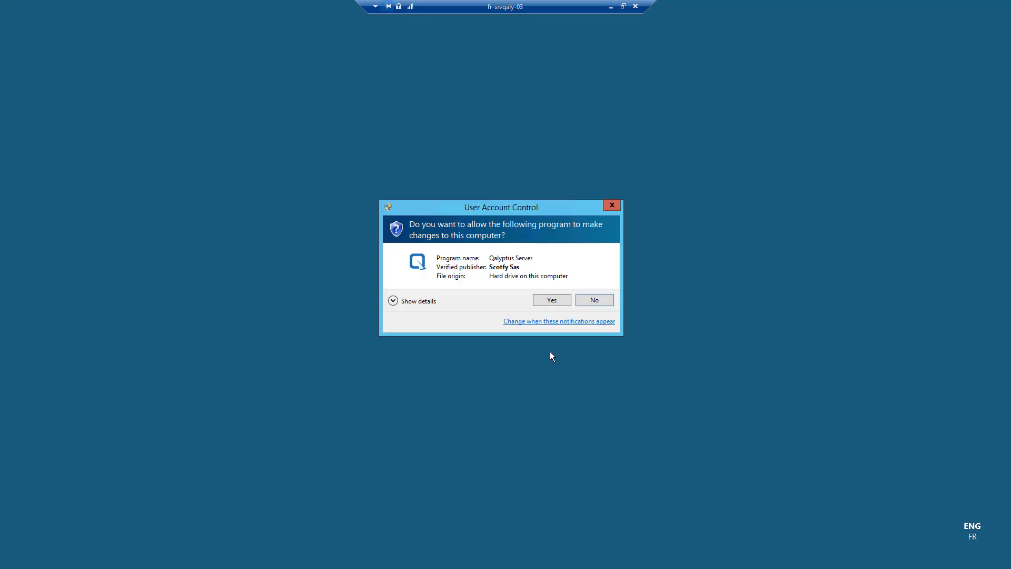
left_click(547, 299)
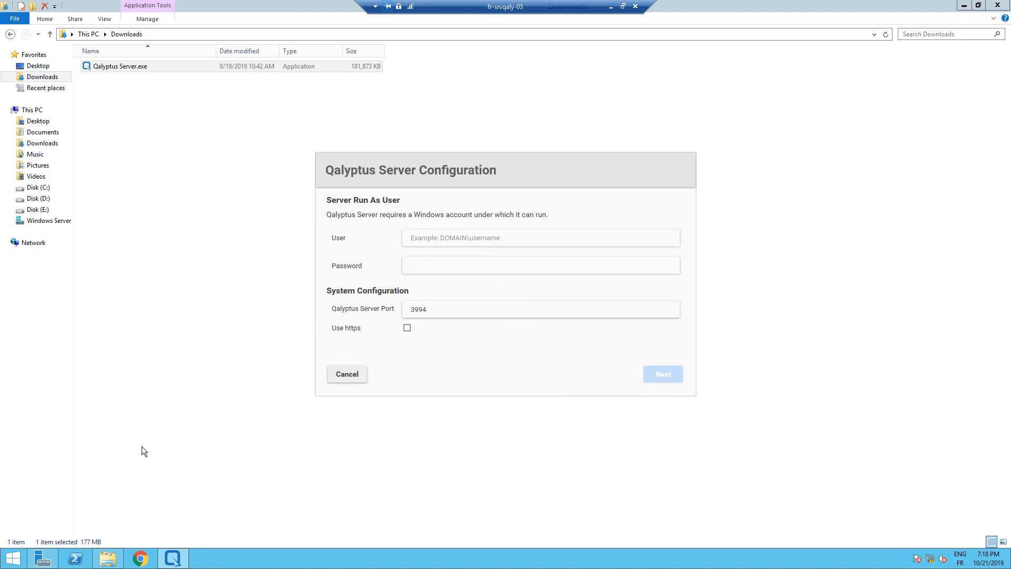
left_click(11, 560)
type("user")
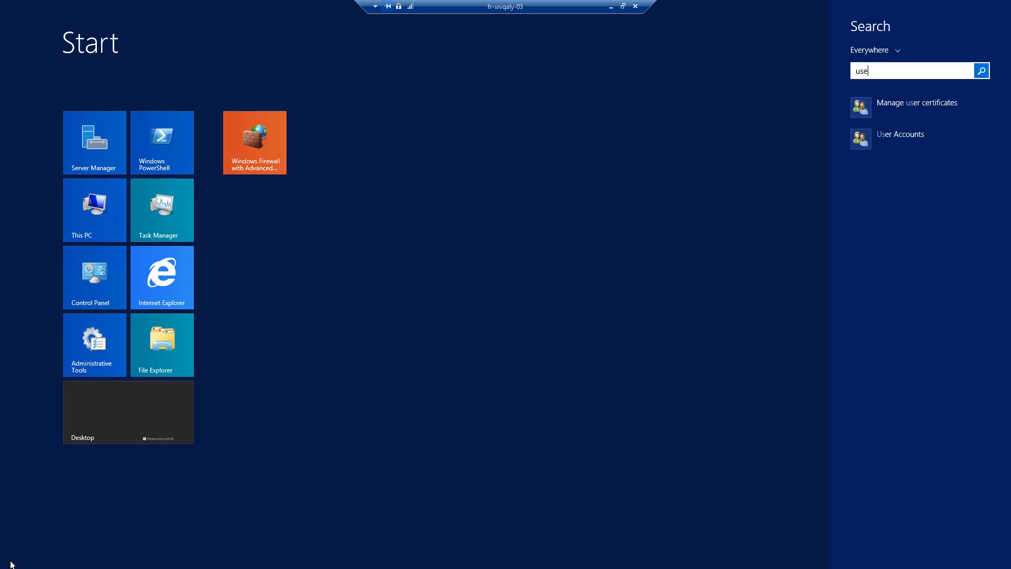
left_click(875, 134)
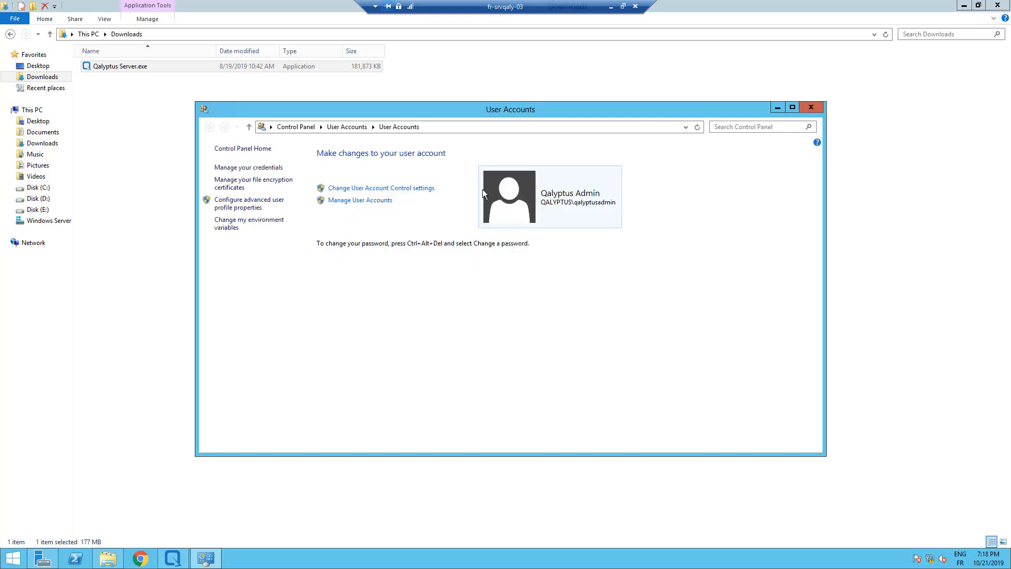
left_click(363, 201)
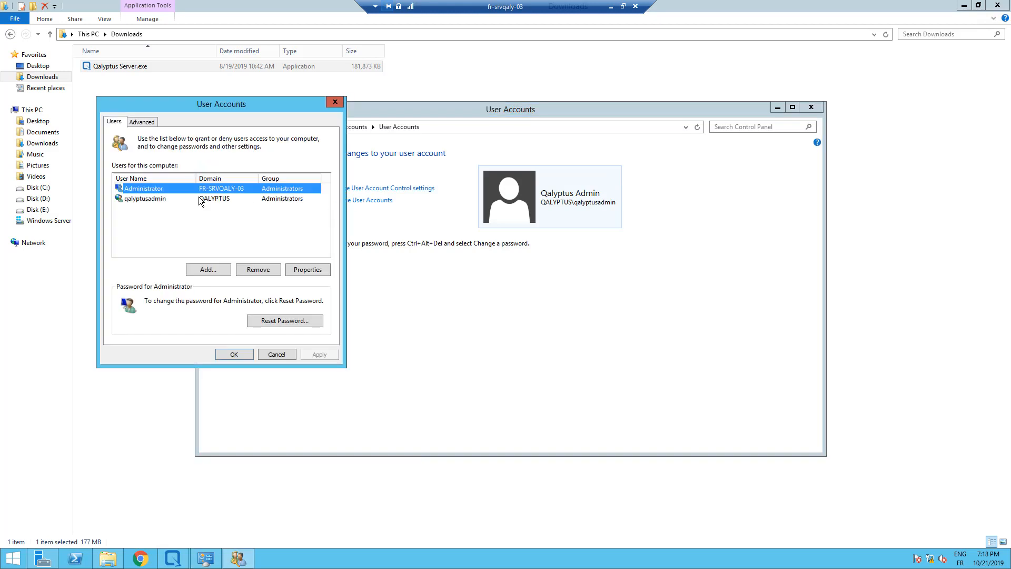
left_click(183, 198)
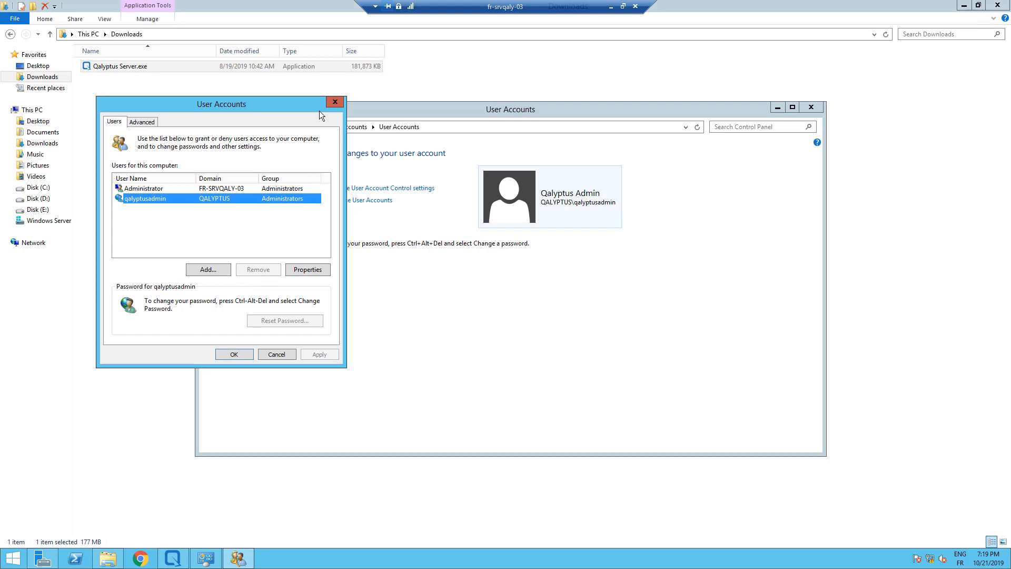
left_click(335, 103)
left_click(812, 106)
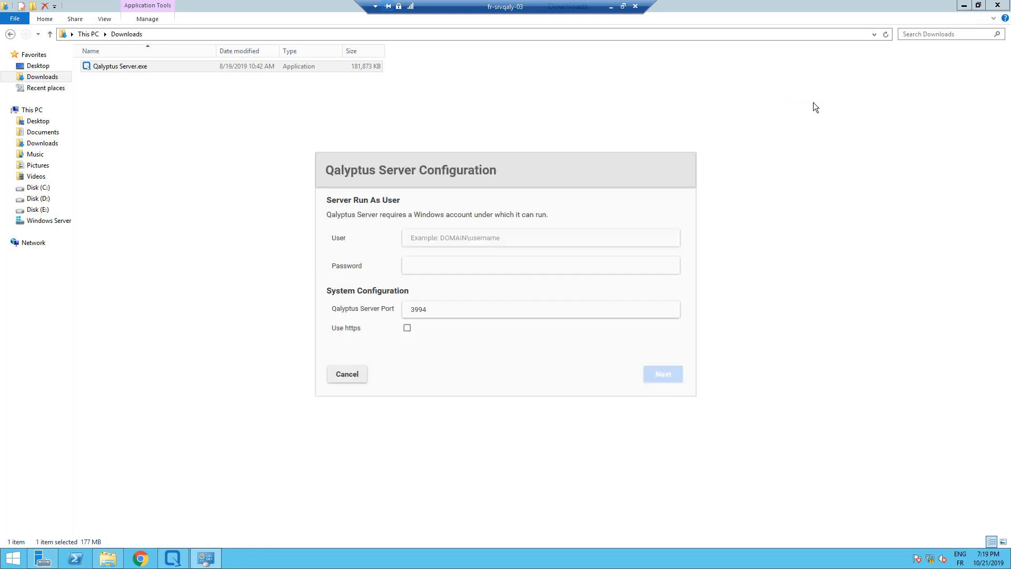
Run the server as QALYPTUS\qalyptusadmin with its password, keeping port 3994, and continue
left_click(461, 241)
type("QALYPTUS")
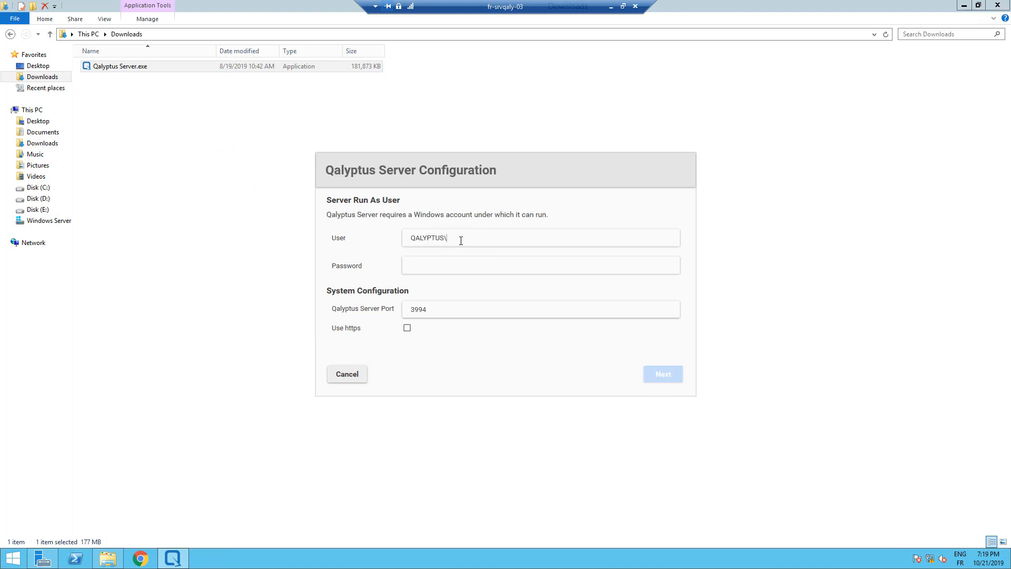
type("\\qalyptusadmin")
key("Tab")
type("**********")
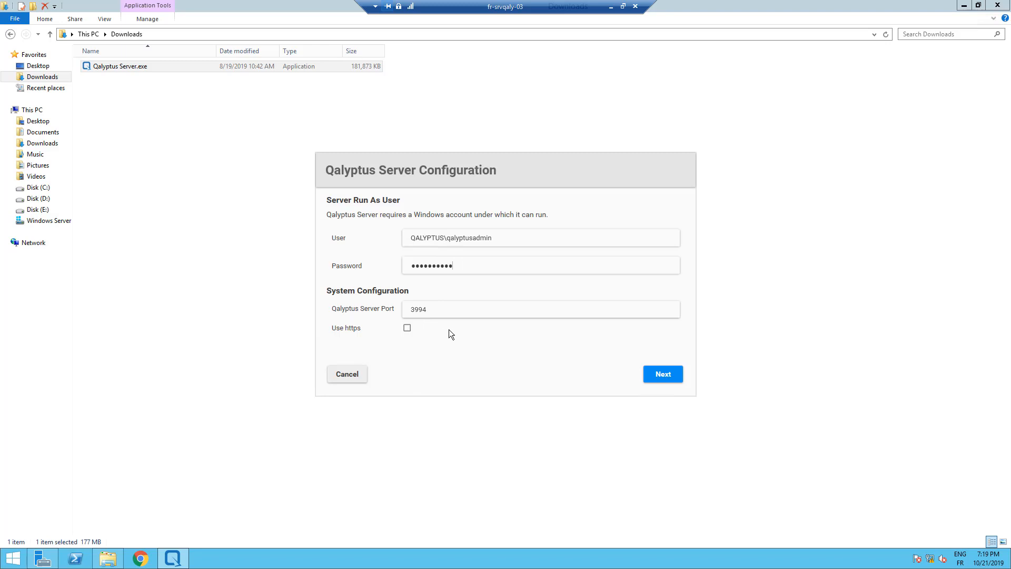
left_click(661, 374)
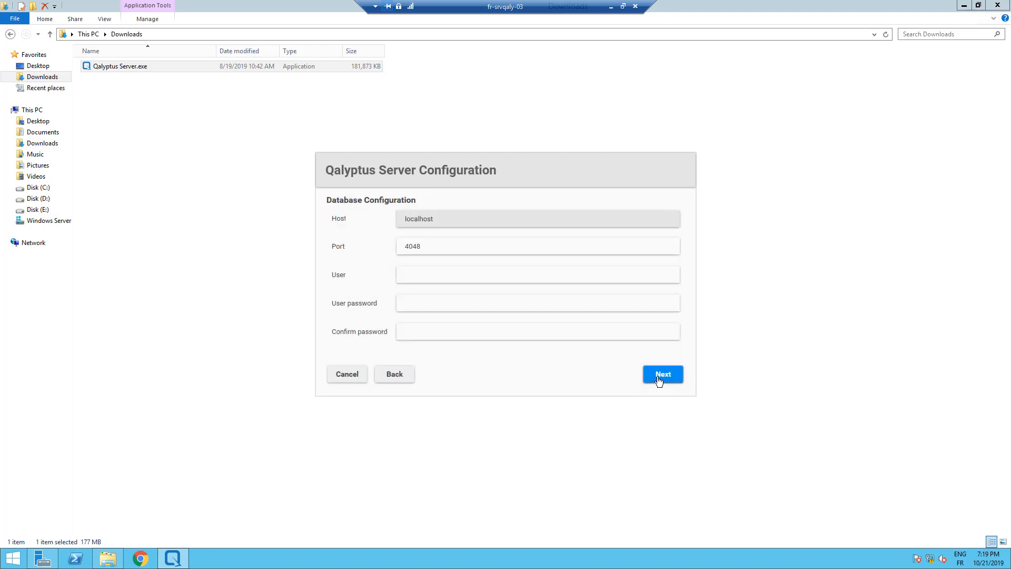
Enter the database user and matching password for localhost port 4048, then continue
left_click(554, 274)
type("qalyptusqalyptusqalyptus")
left_click(662, 374)
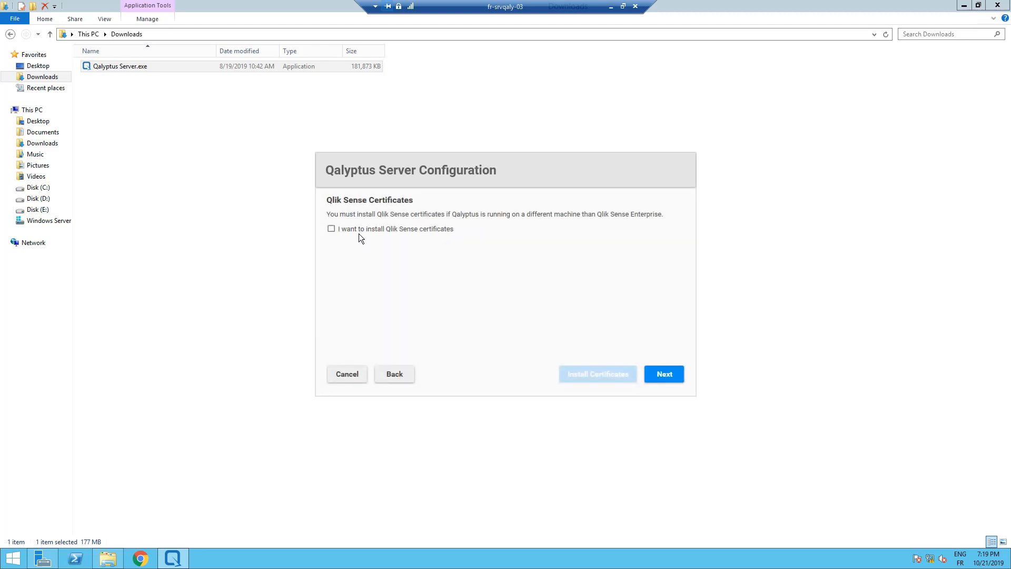
Enable Qlik Sense certificate installation and select client.pfx, server.pfx and root.cer from the fr-srvqaly-03 Desktop folder
left_click(331, 230)
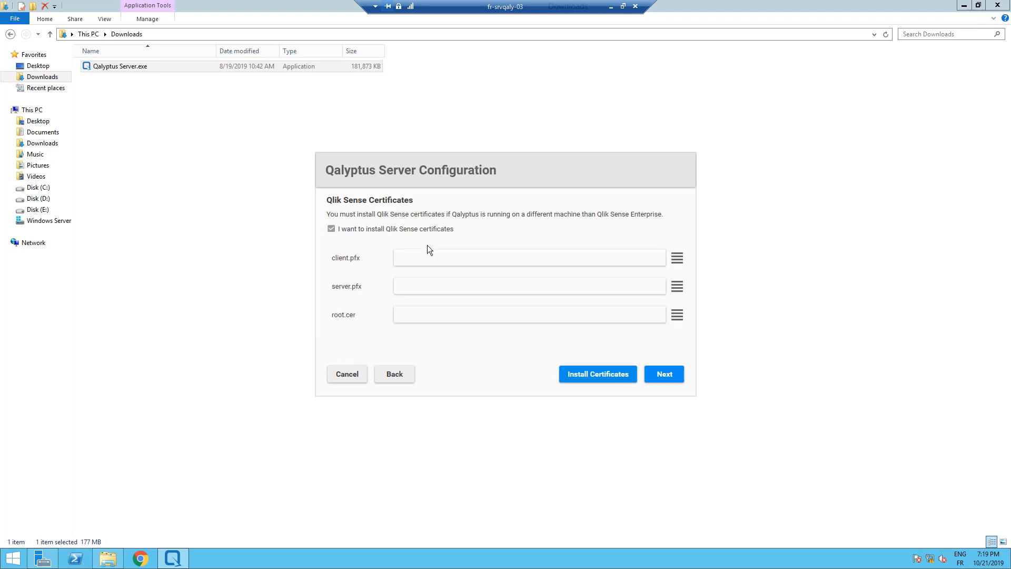
left_click(677, 259)
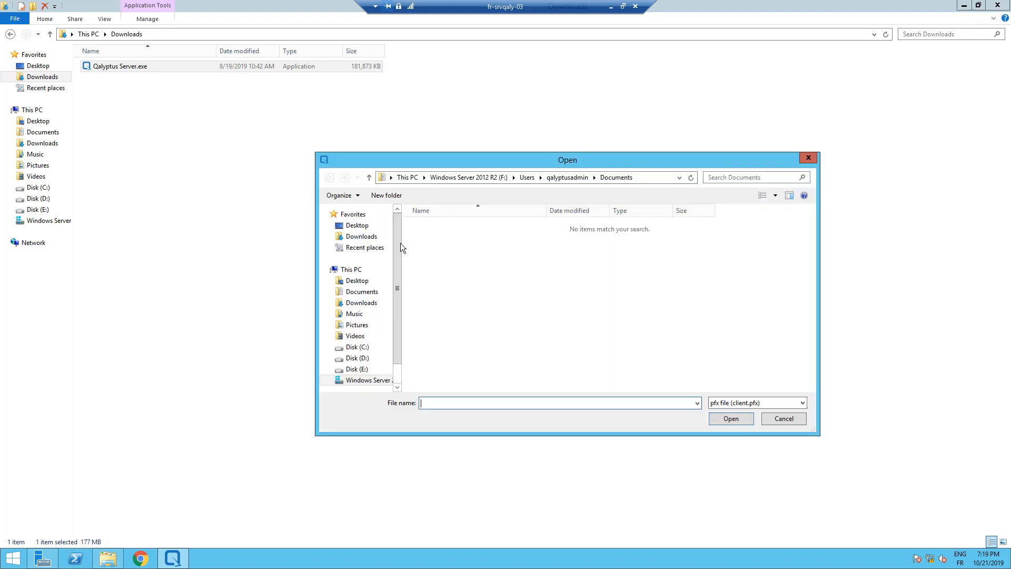
left_click(357, 226)
double_click(573, 253)
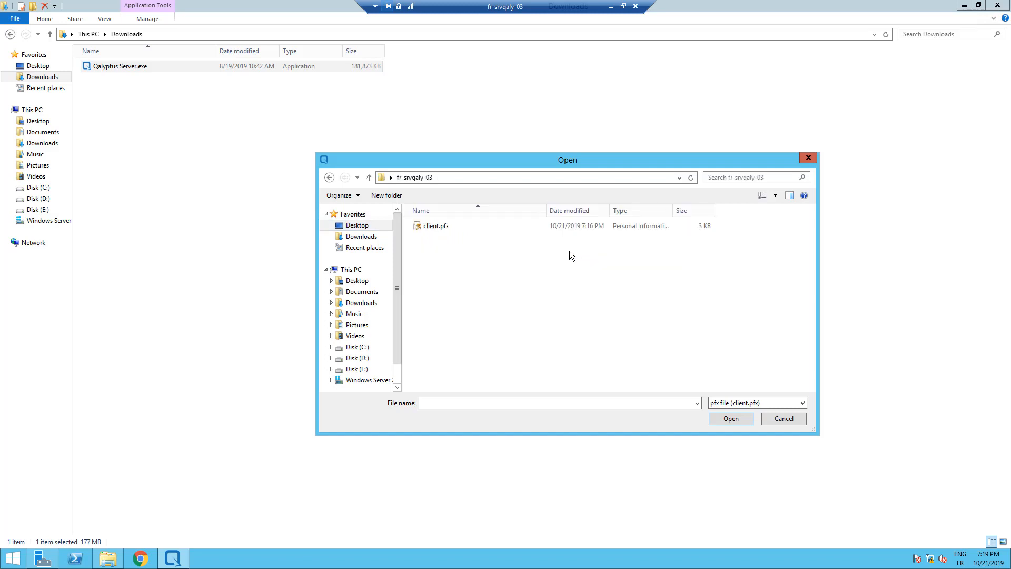
double_click(441, 228)
left_click(677, 286)
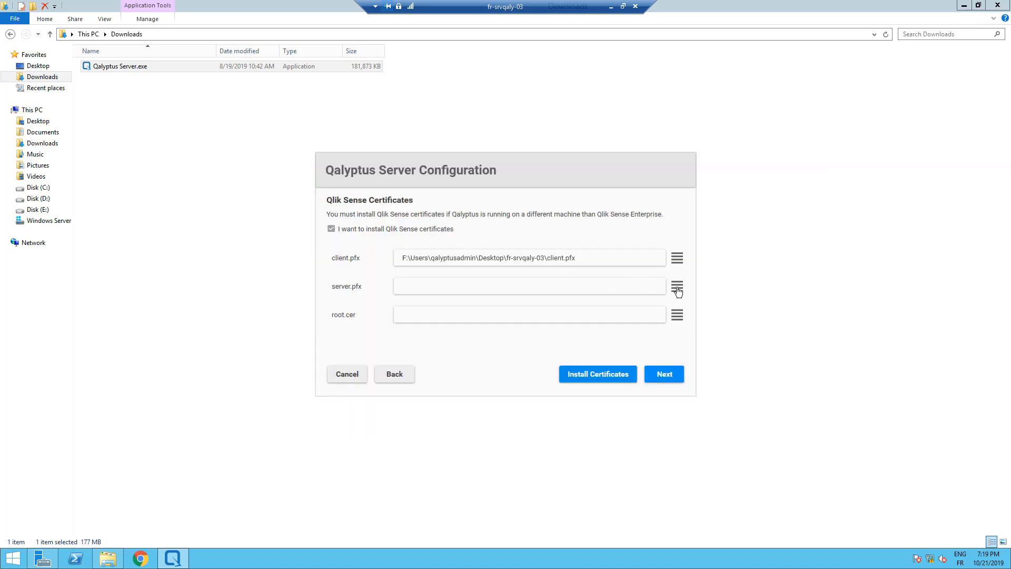
double_click(438, 229)
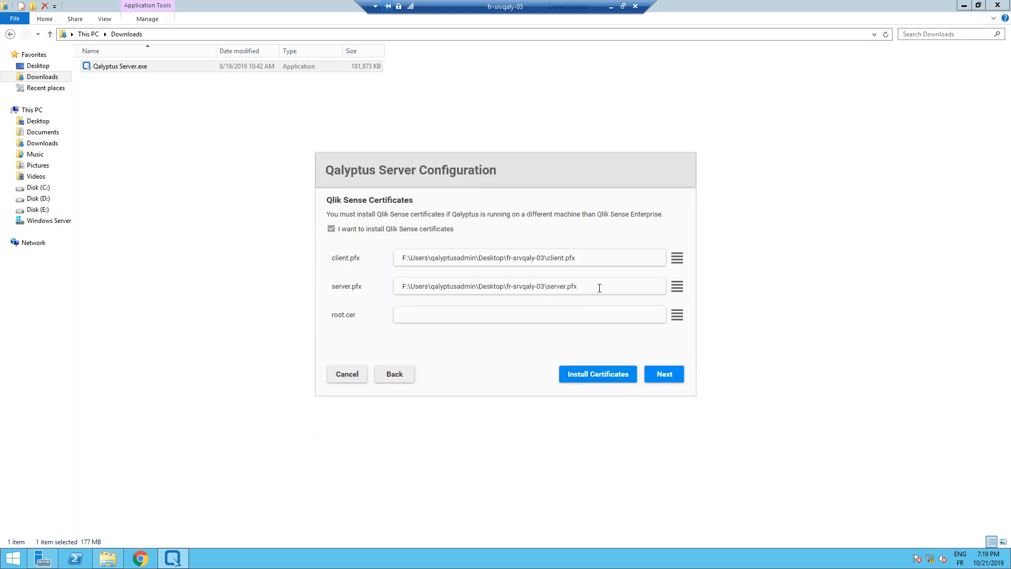
left_click(676, 314)
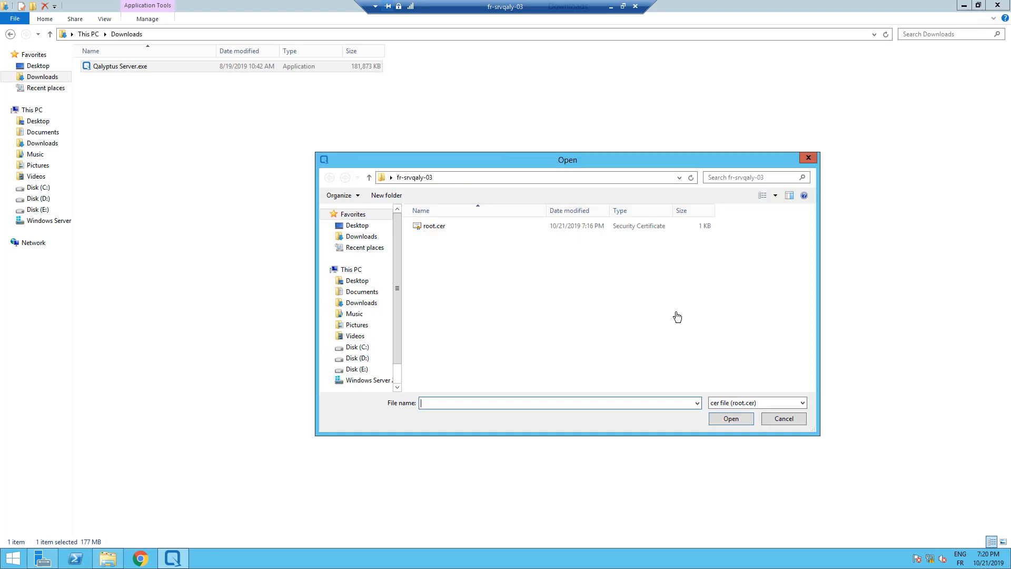
double_click(435, 229)
Install the three certificates, confirm the success message, and proceed to Ready to install
left_click(589, 375)
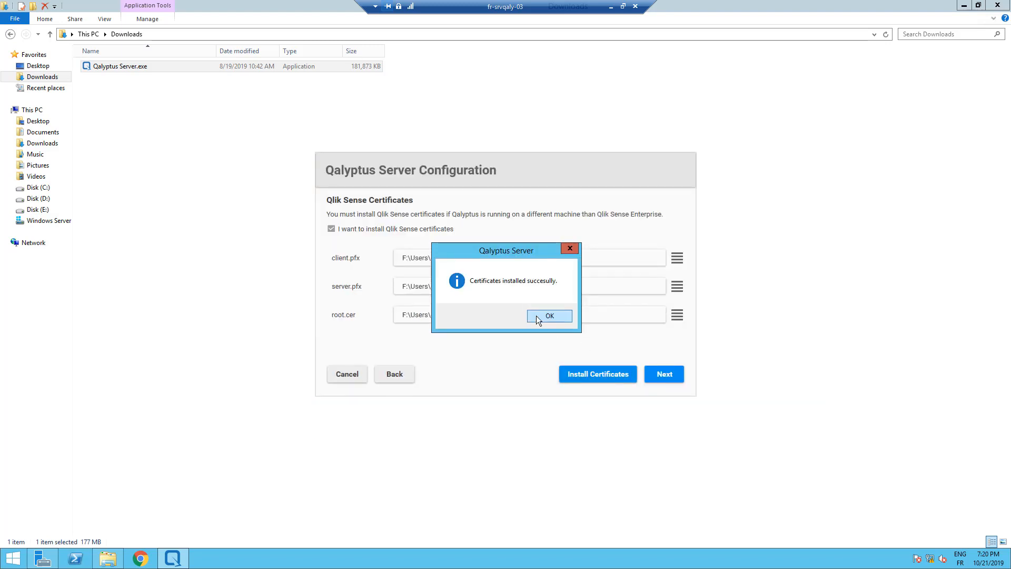
left_click(536, 315)
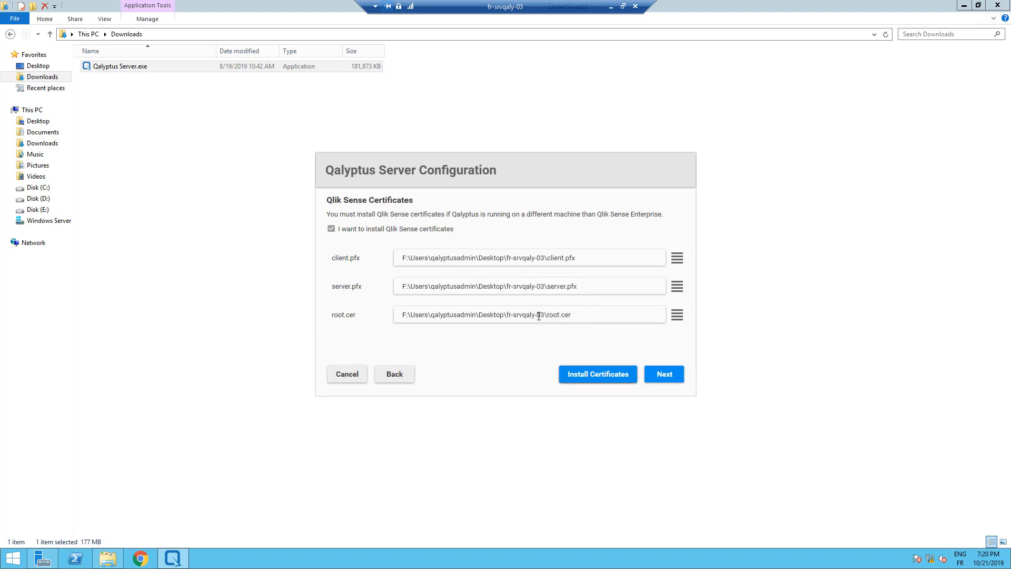
left_click(665, 375)
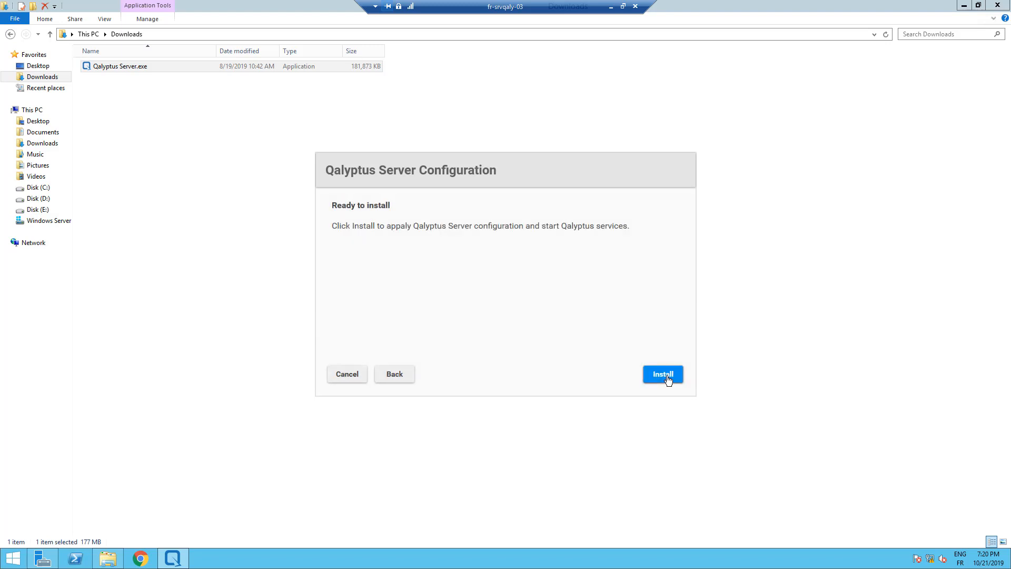
Install Qalyptus Server and open its startup page on port 3994 in the browser
left_click(666, 378)
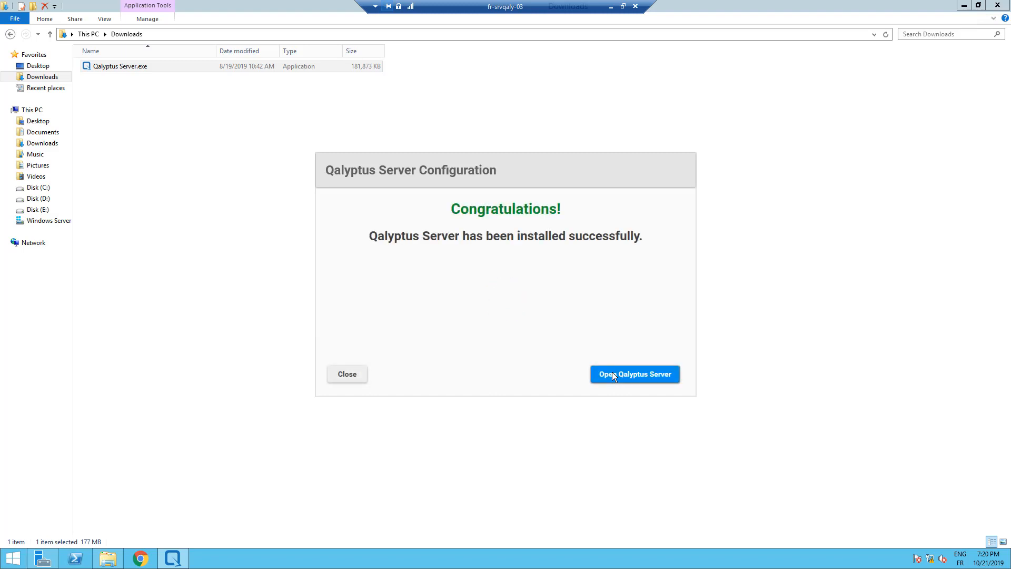
left_click(611, 373)
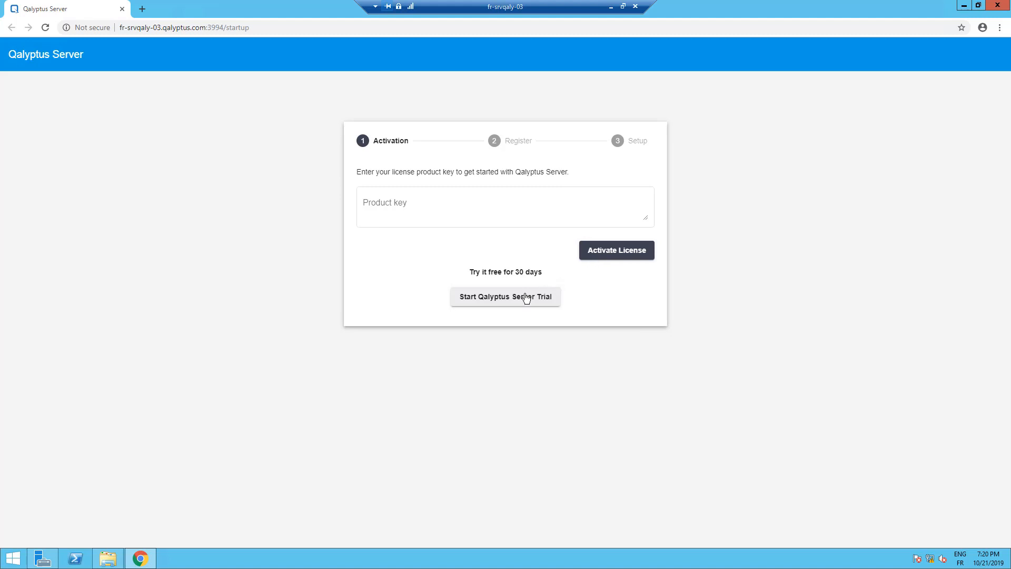
Start the 30-day free trial and enter the admin's username, full name and domain account
left_click(476, 301)
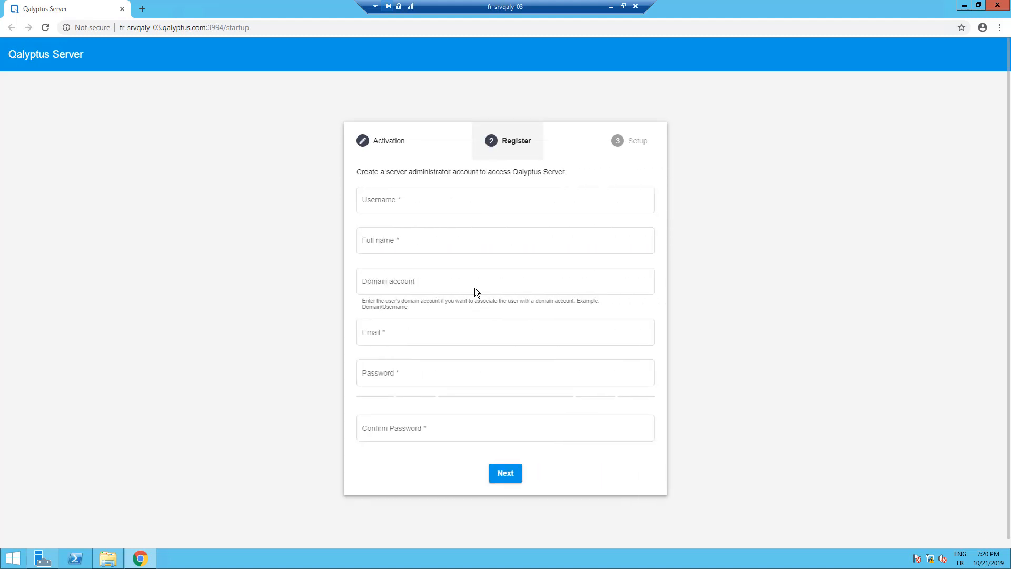
left_click(436, 202)
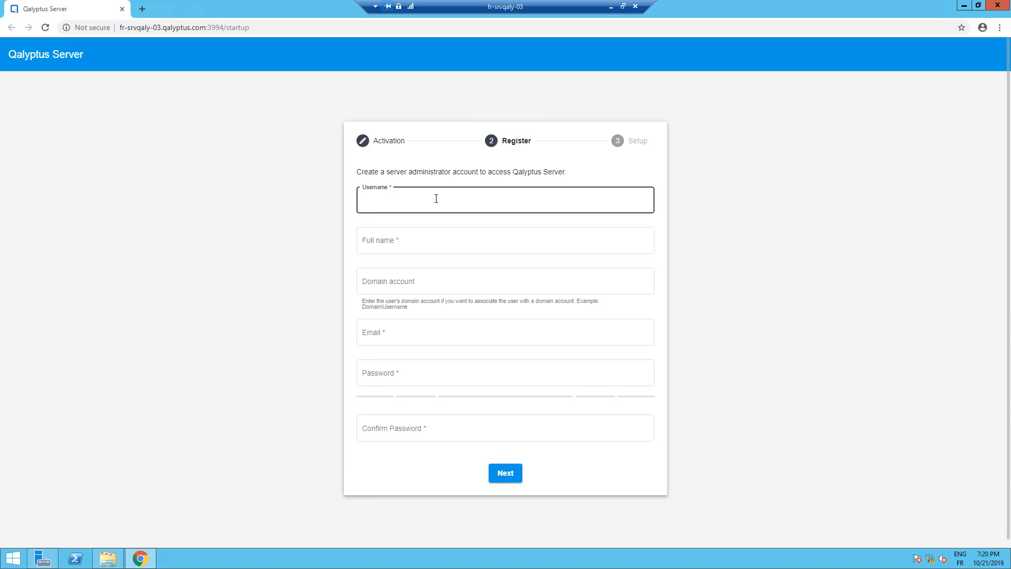
key("Tab")
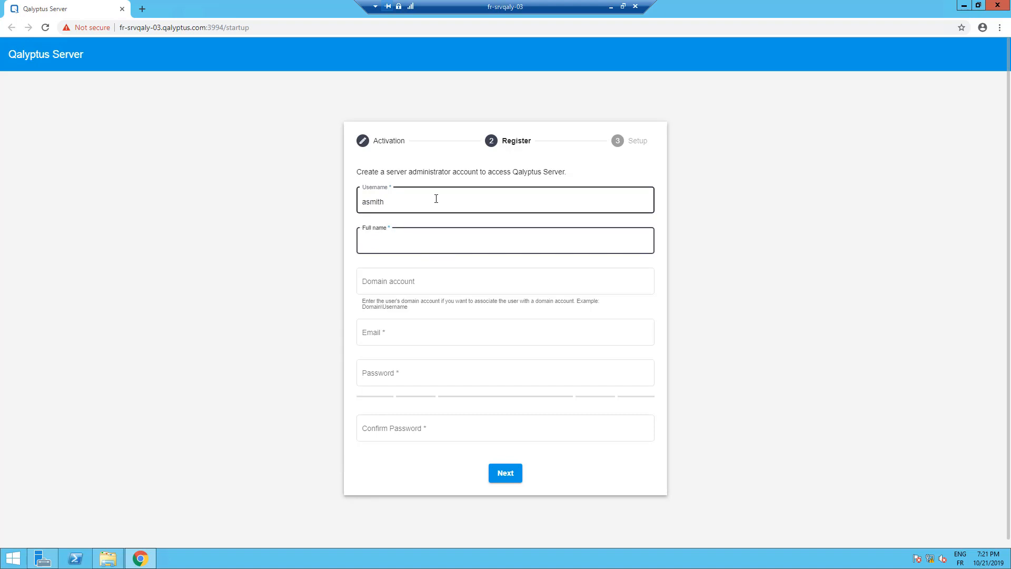
key("Tab")
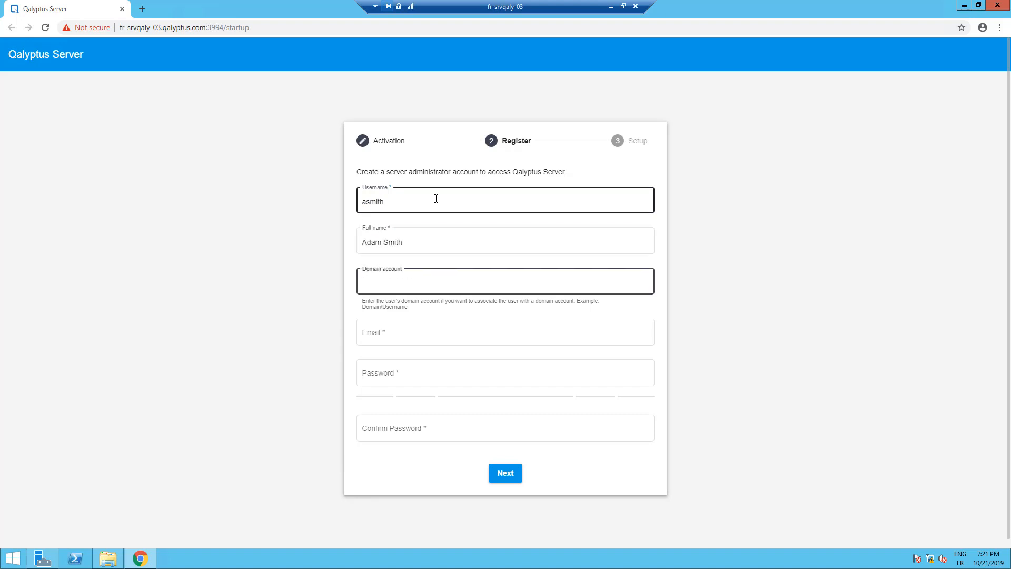
Fill in the administrator's e-mail and password, submit, and initialize the server with Setup
left_click(428, 334)
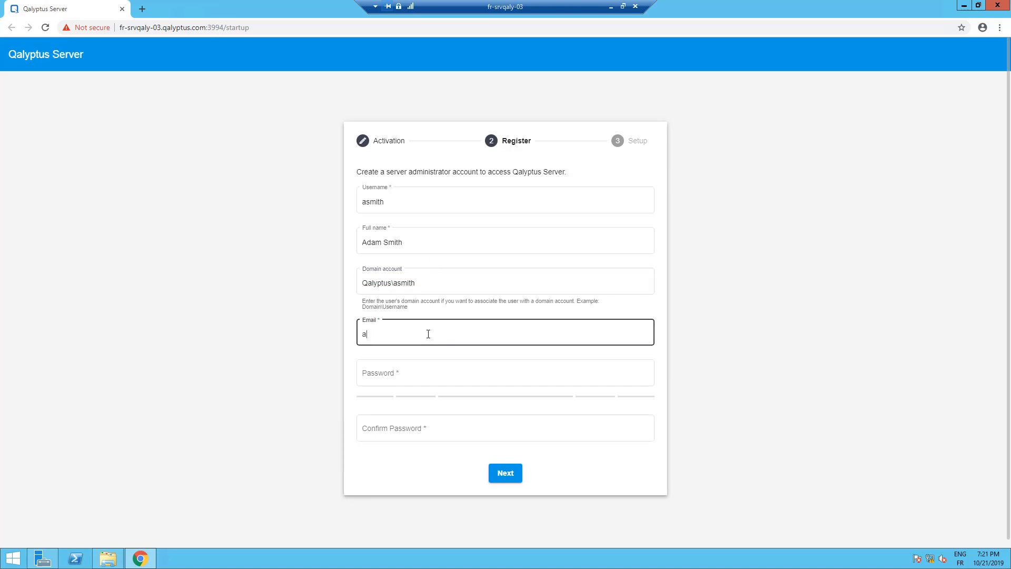
key("Tab")
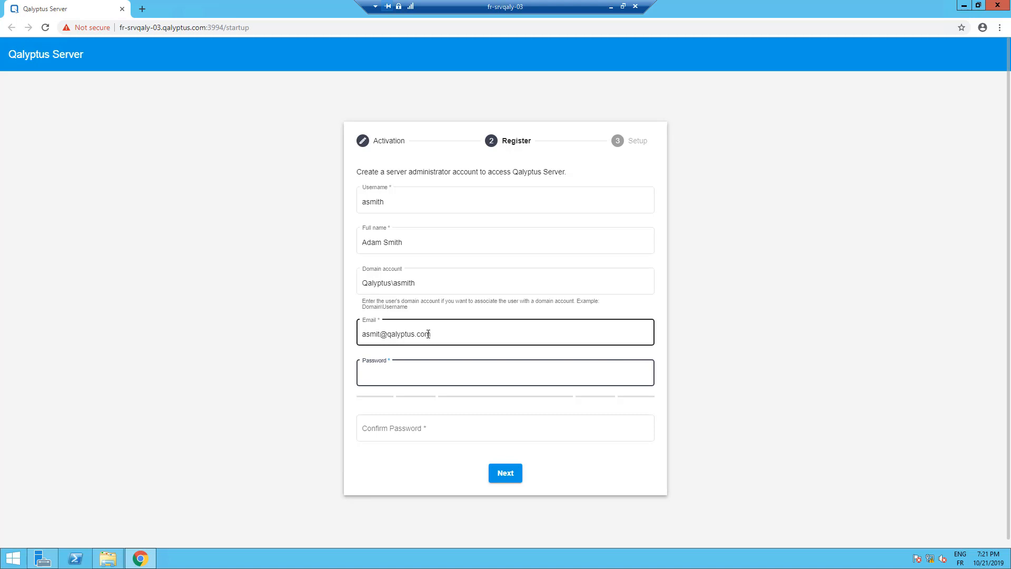
type("••••••••")
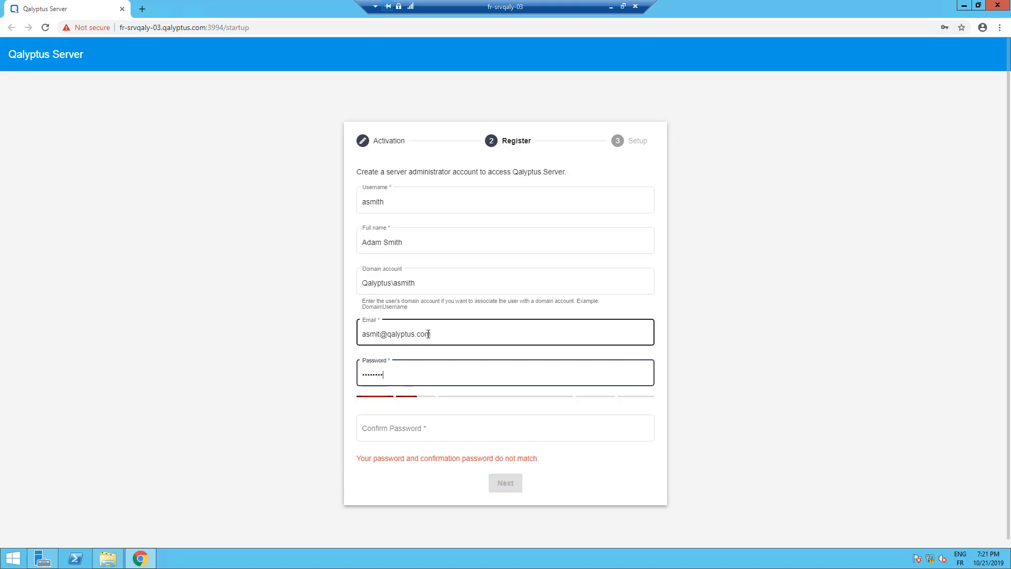
type("••")
key("Tab")
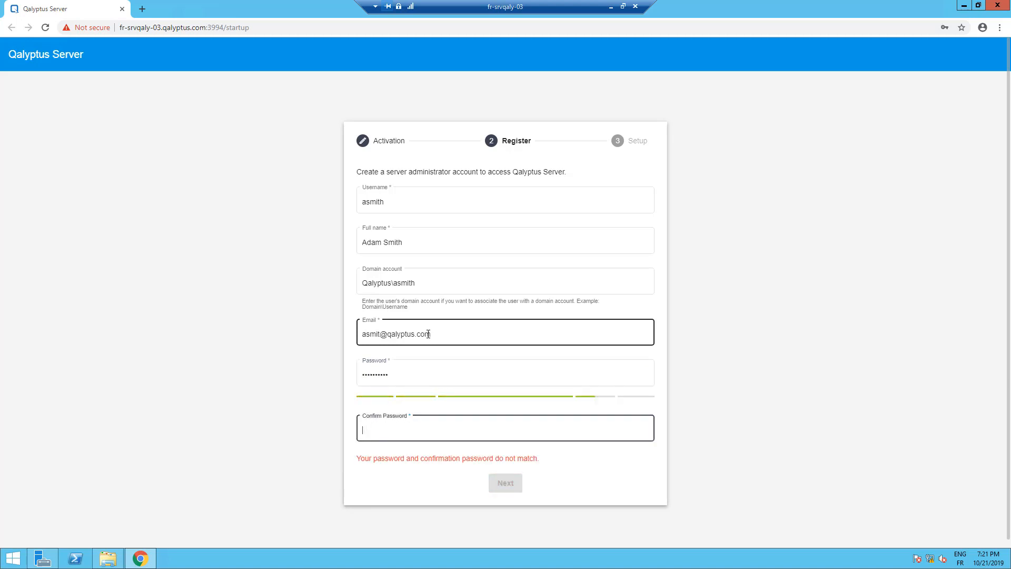
type("••••••••••")
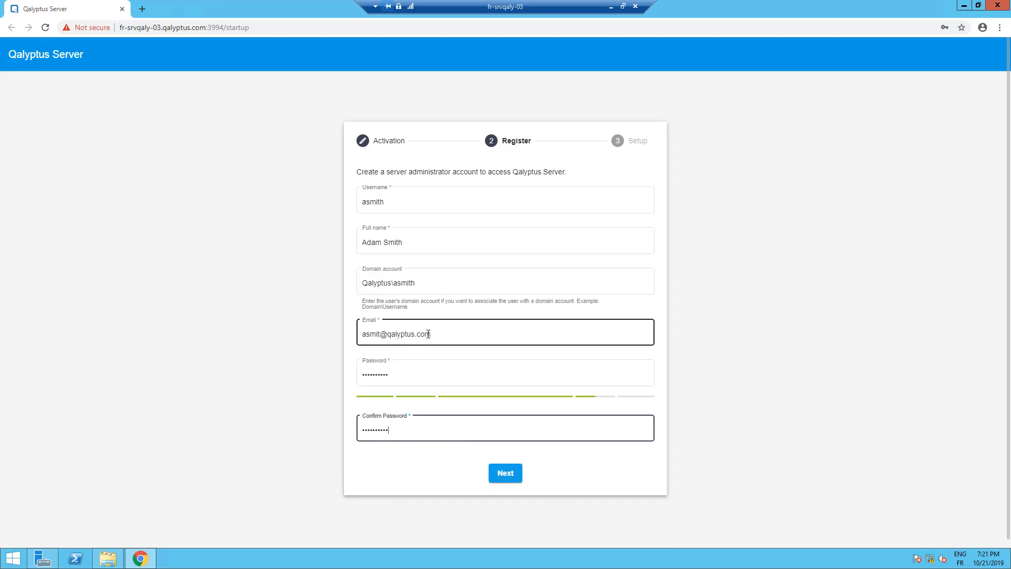
left_click(507, 476)
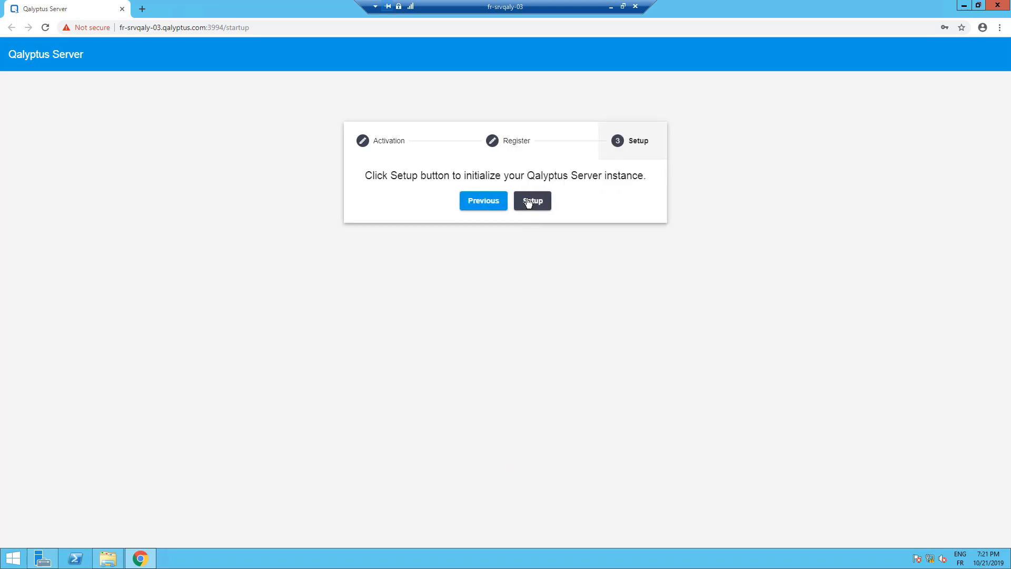
left_click(529, 202)
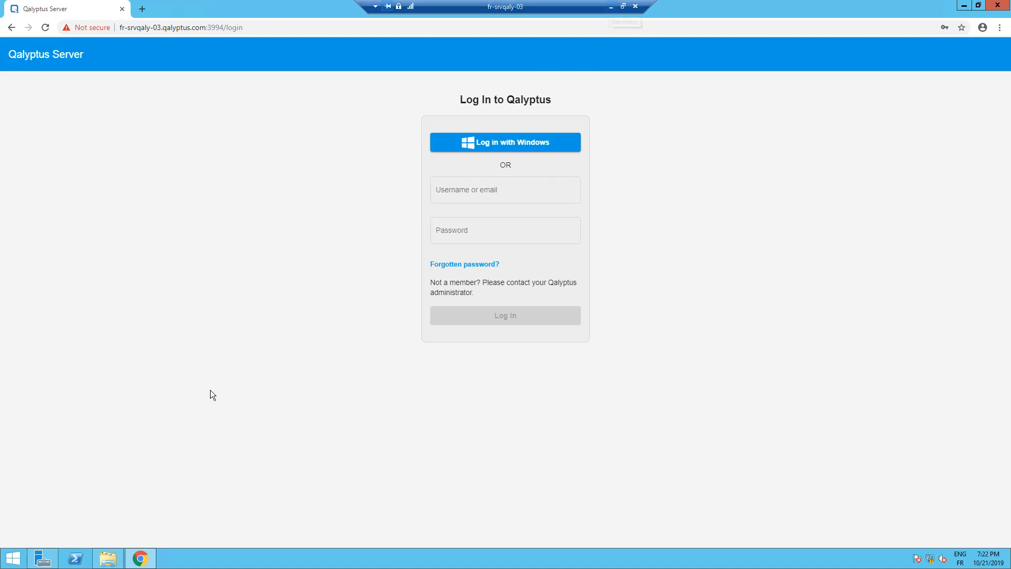
In Windows Firewall with Advanced Security, start a new Port-type inbound rule
left_click(16, 557)
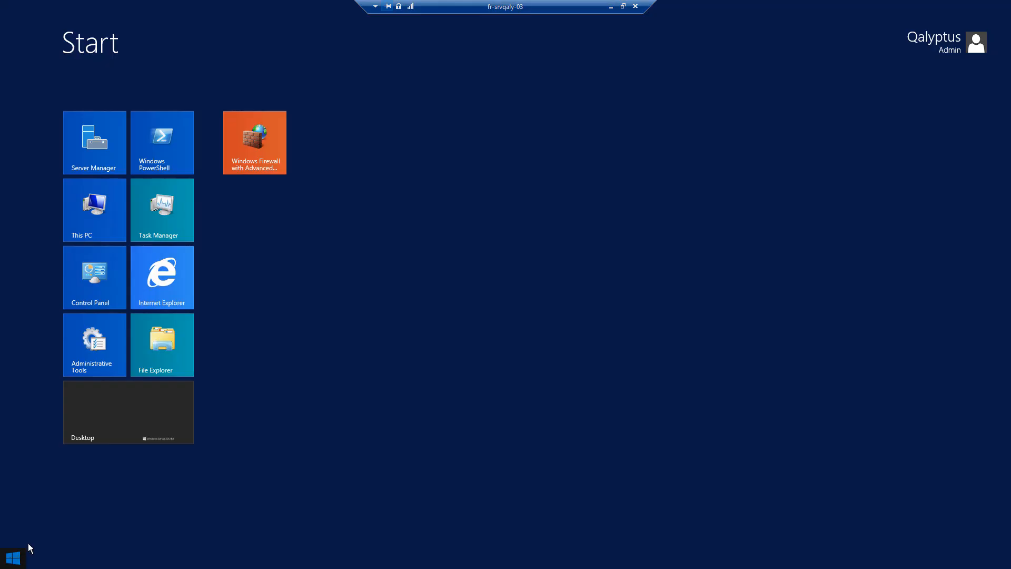
left_click(266, 150)
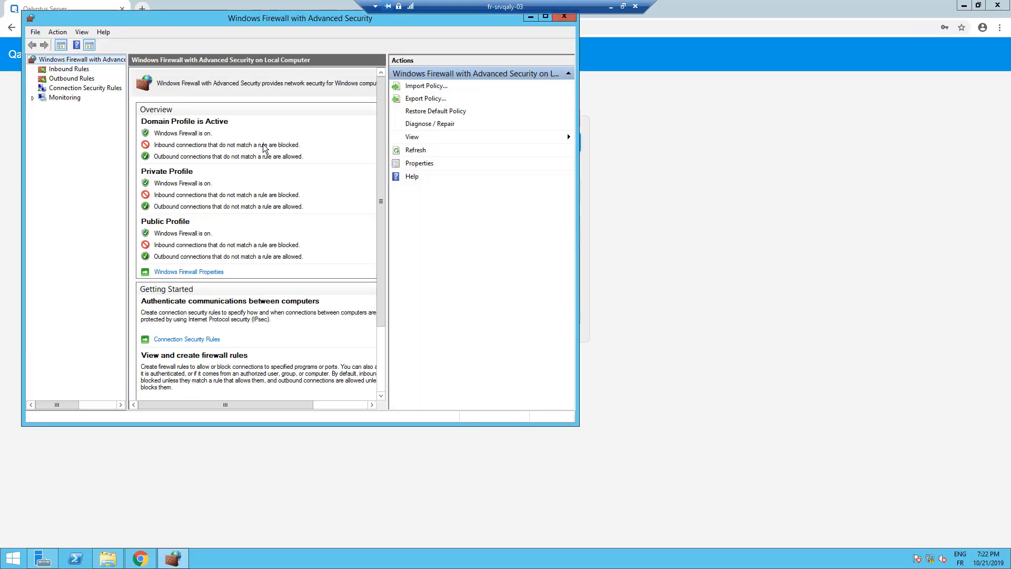
left_click(64, 70)
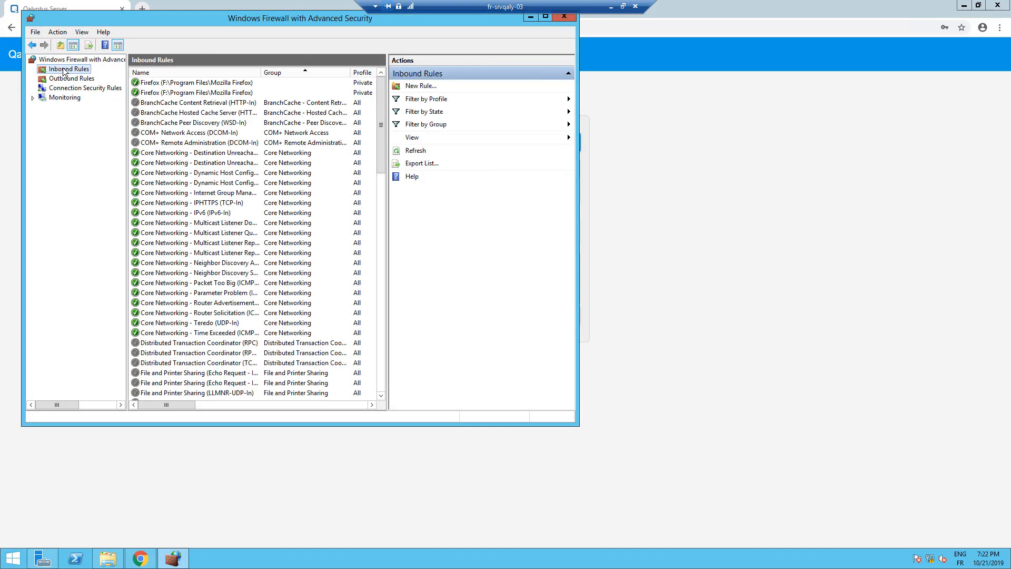
right_click(63, 71)
left_click(83, 78)
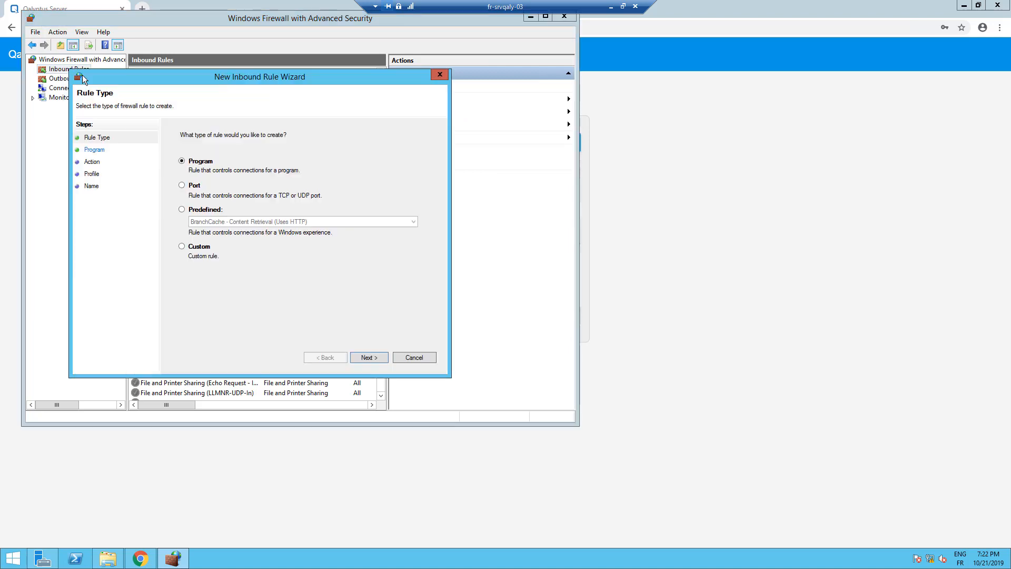
left_click(189, 186)
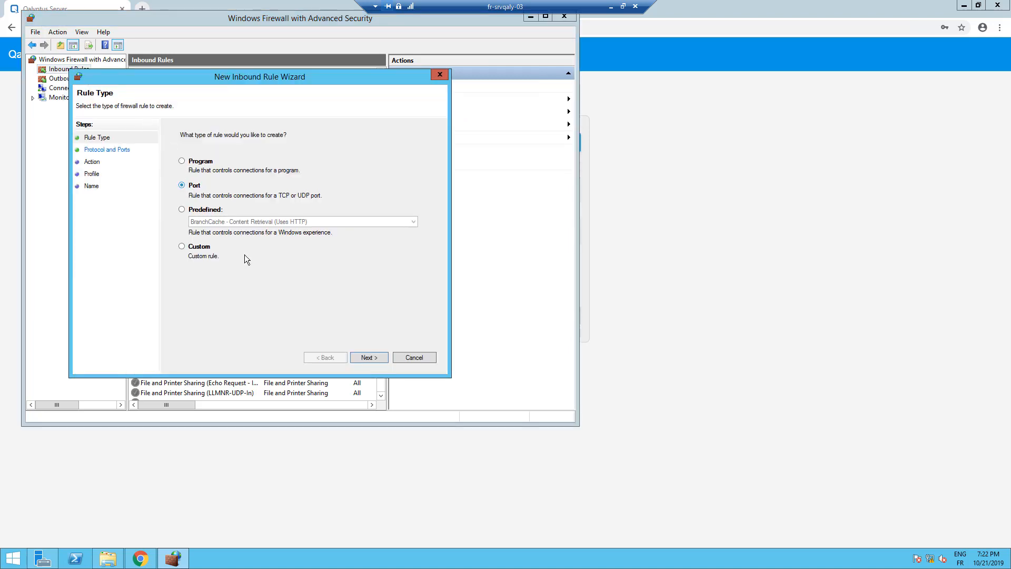
left_click(368, 357)
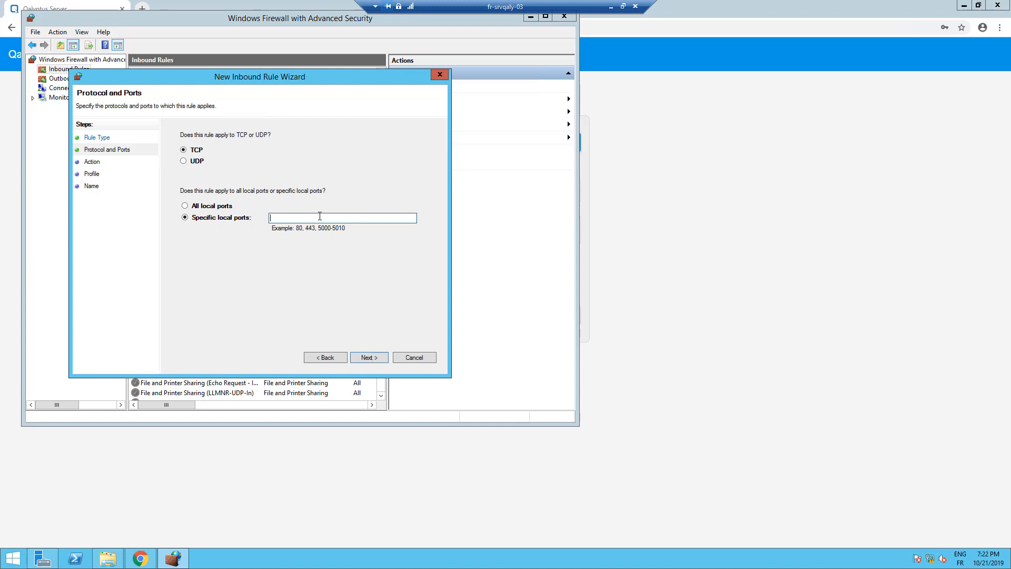
Allow TCP ports 3994, 3995 on all profiles, name the rule Qalyptus Server, and finish
type("3994, 3995")
left_click(358, 356)
left_click(358, 356)
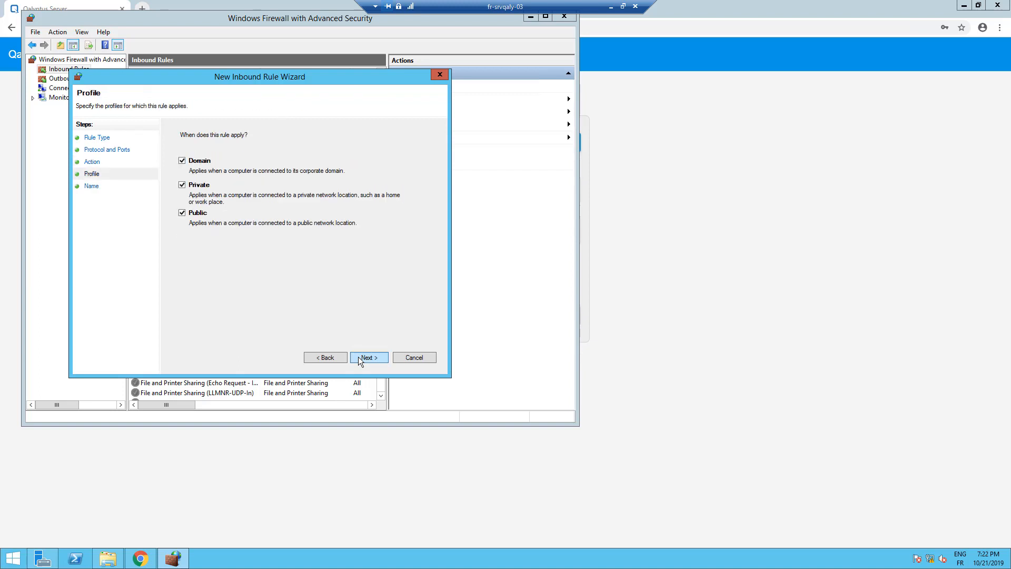
left_click(358, 356)
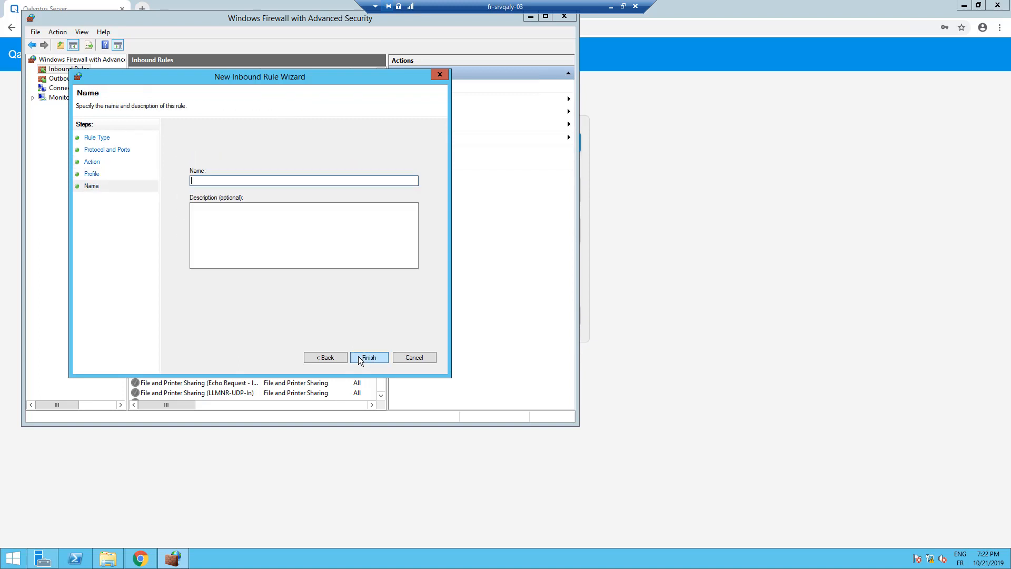
type("Qalyptus Server")
left_click(364, 357)
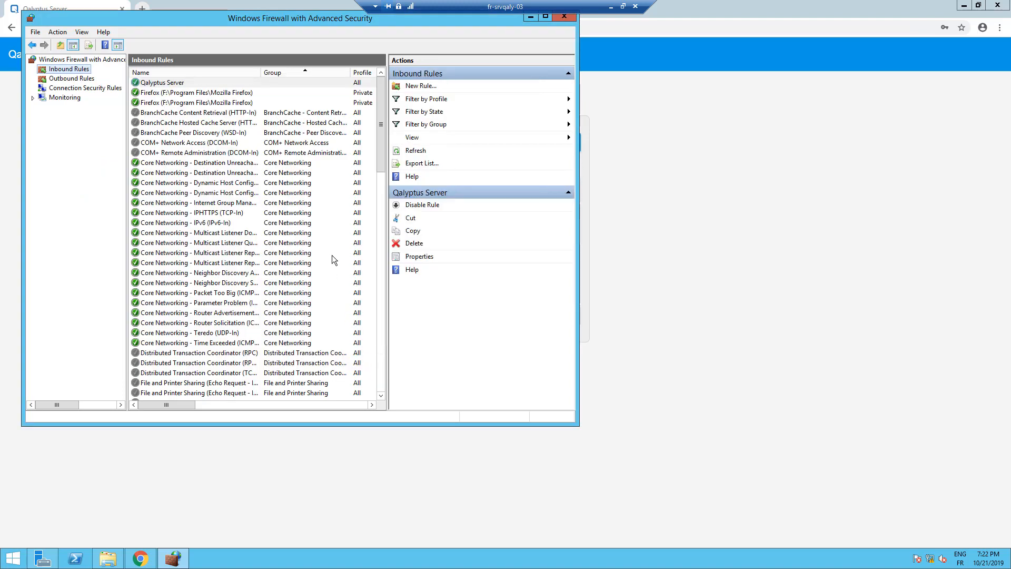
left_click(563, 16)
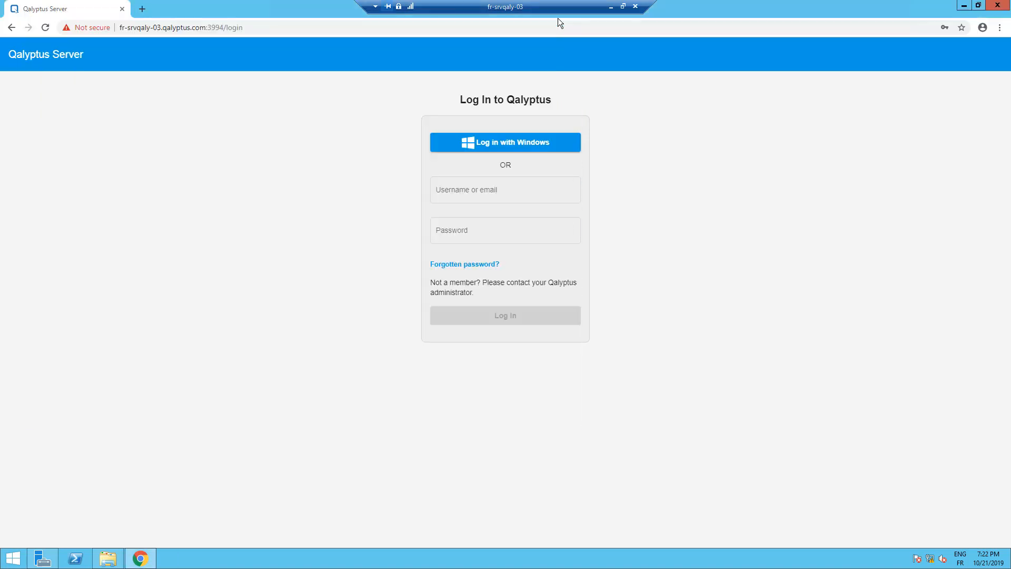
Load the Qalyptus Server login page in the local Chrome browser
left_click(611, 7)
left_click(225, 22)
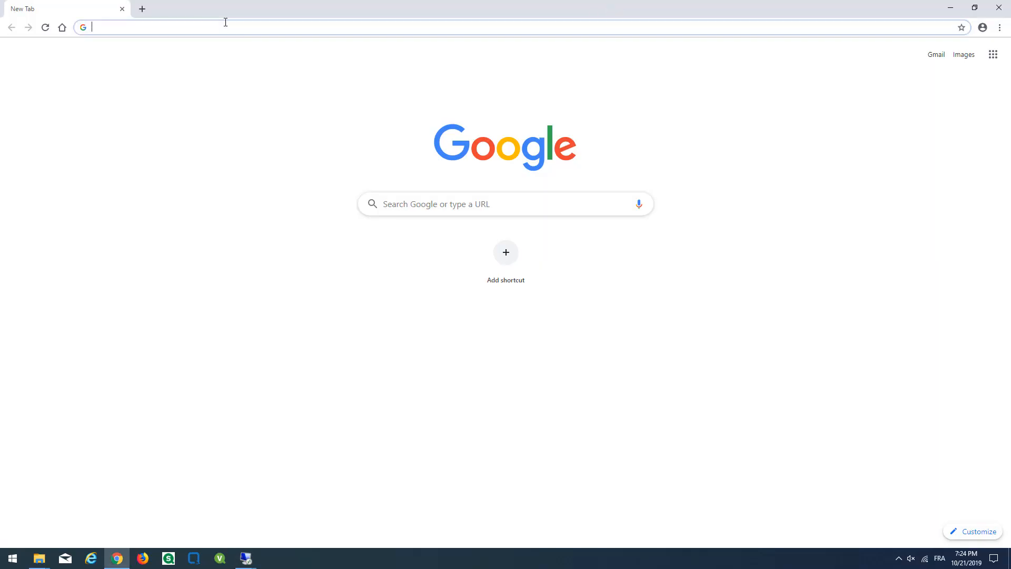
type("http:")
key("Return")
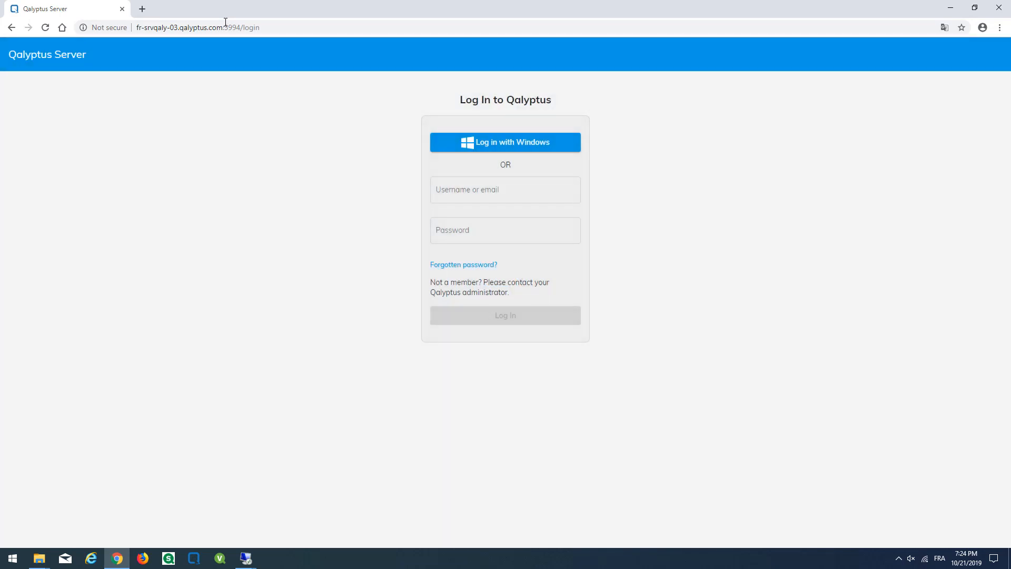
Log in with the administrator's username and password
left_click(466, 190)
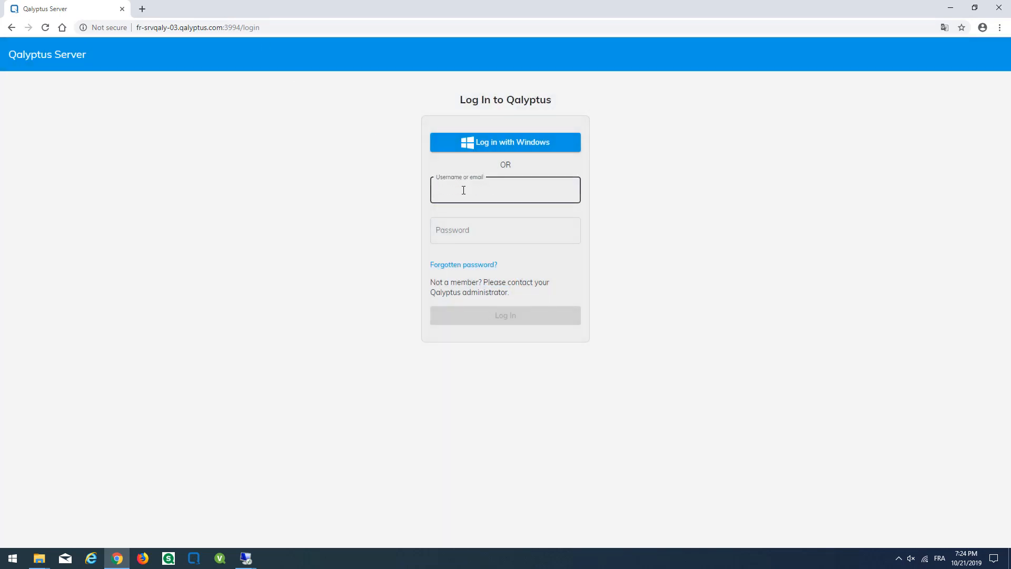
key("Tab")
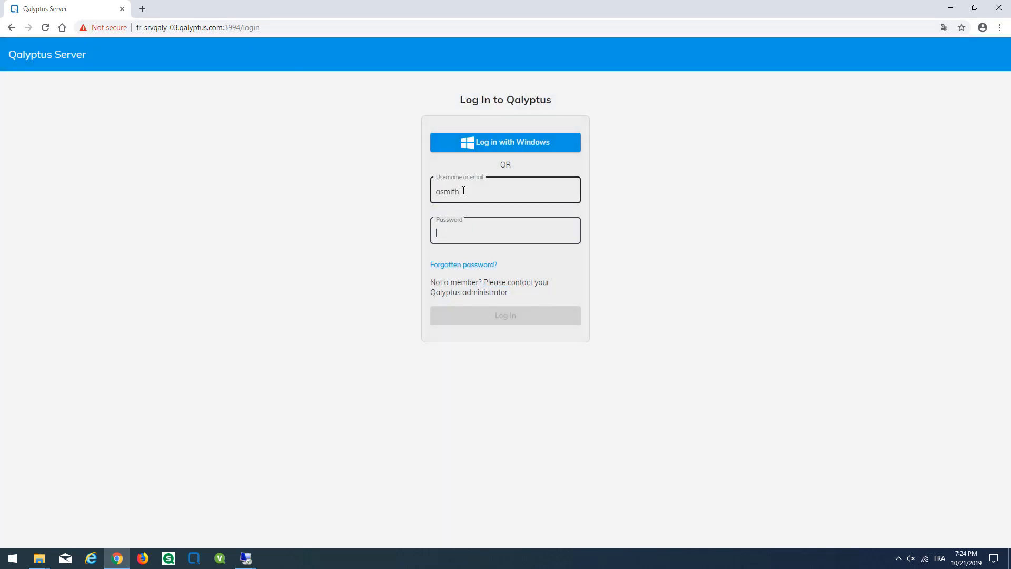
type("******")
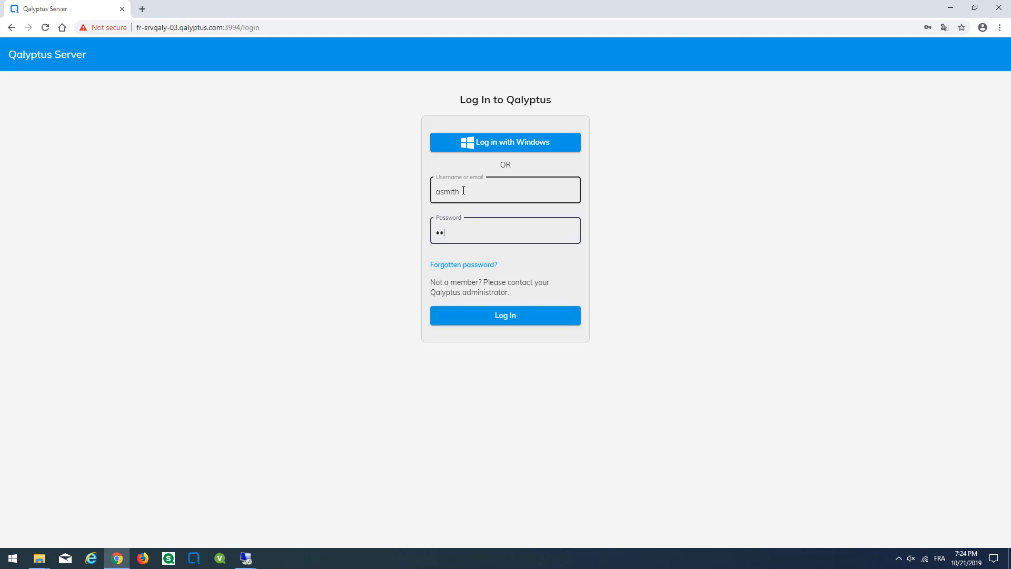
type("****")
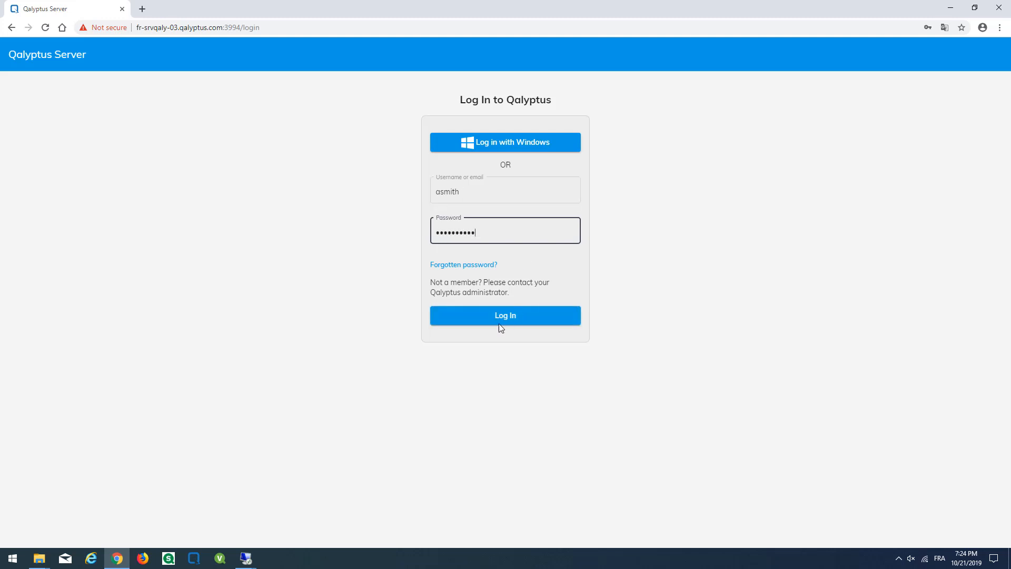
left_click(501, 315)
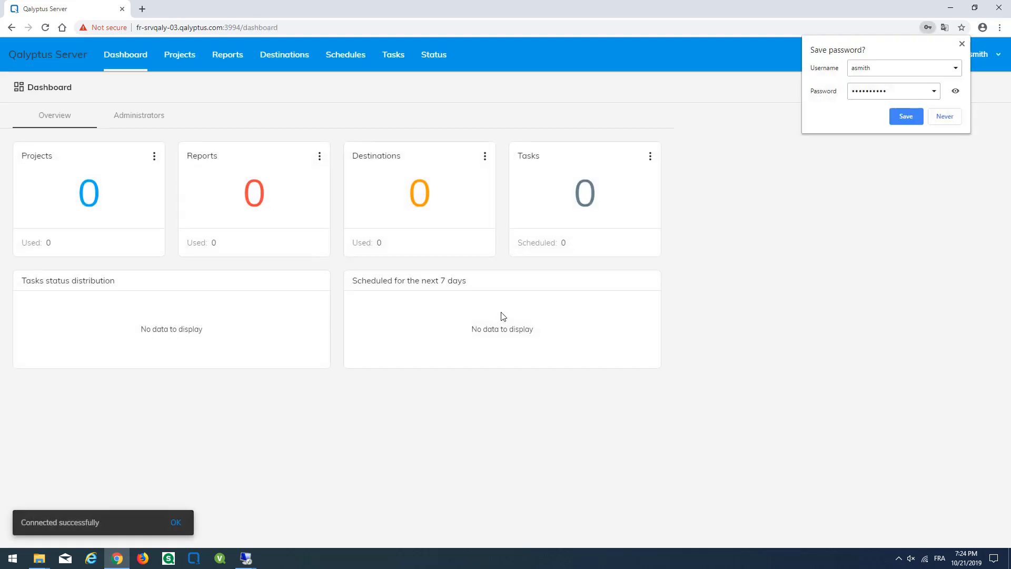